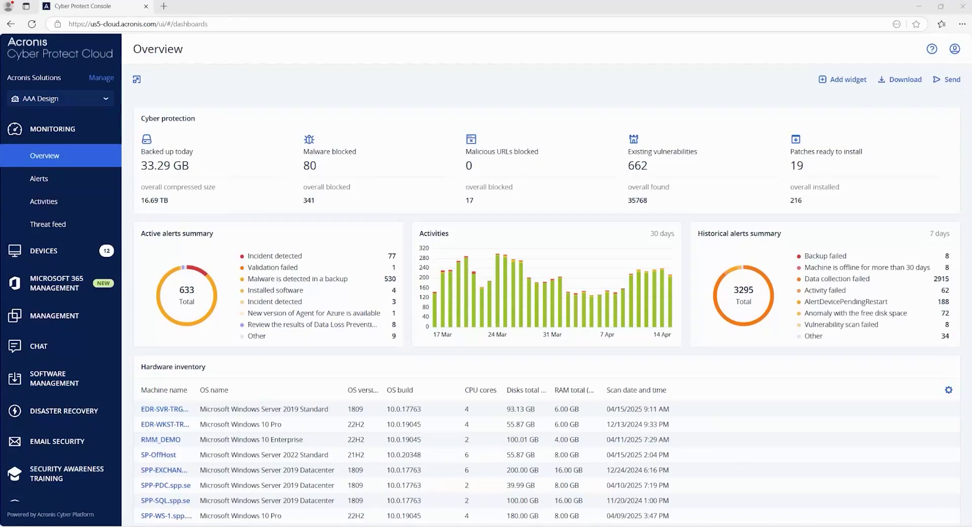
Step: Open the devices' machines with agents list and select the RMM_DEMO machine in the Demo group
left_click(48, 251)
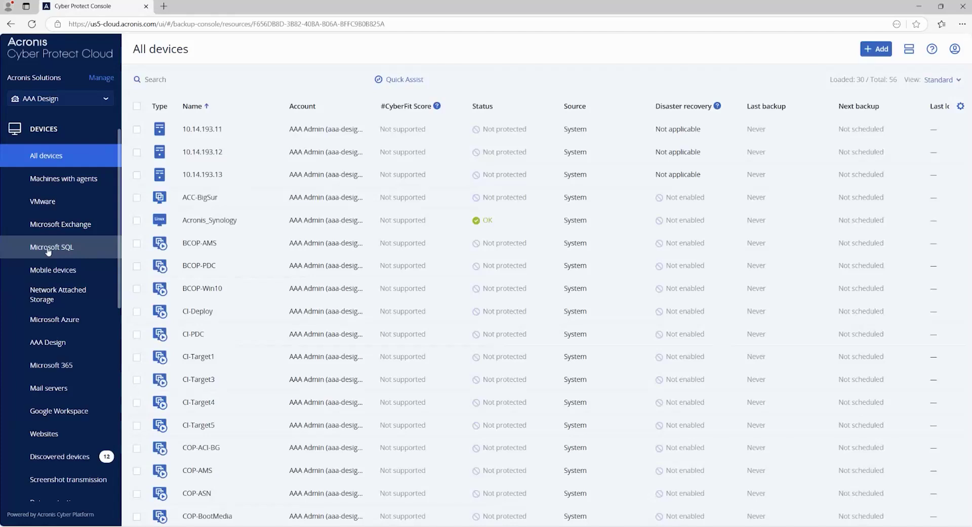
left_click(66, 180)
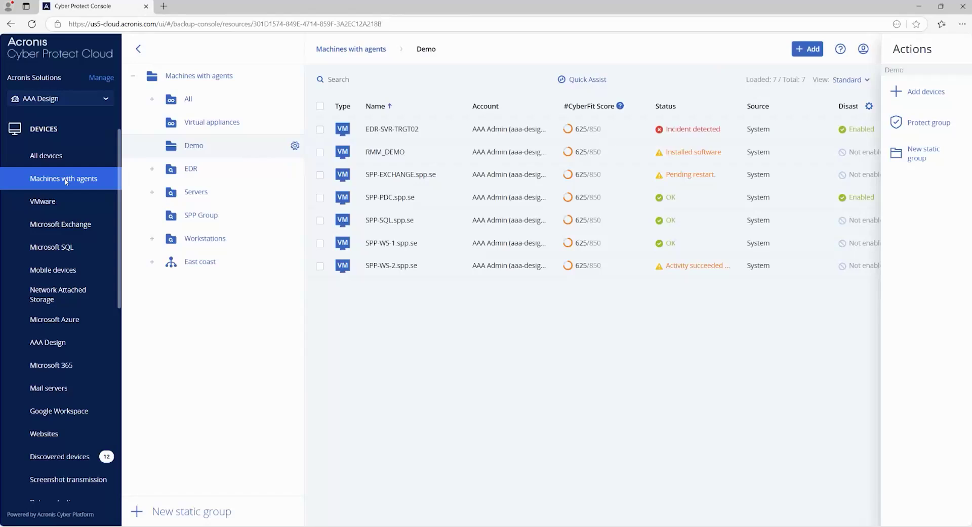
left_click(415, 155)
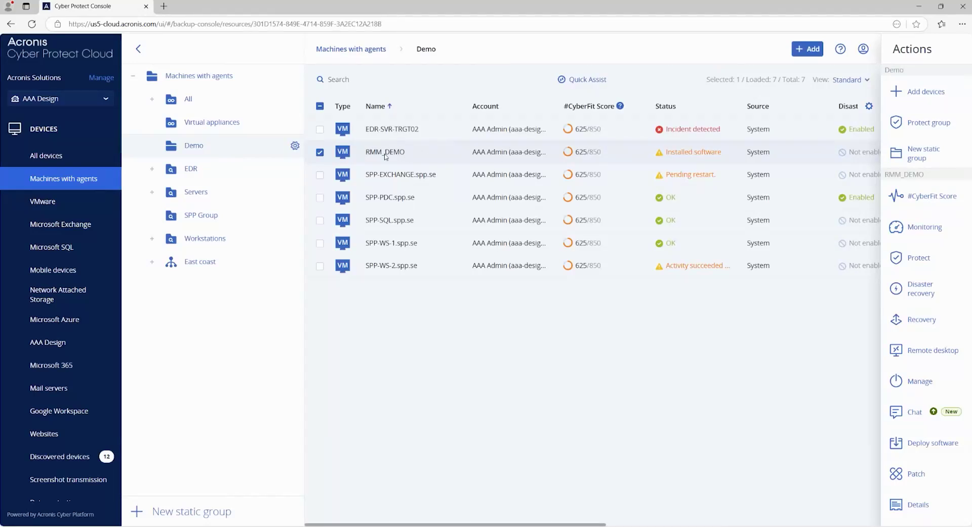
left_click(319, 175)
left_click(320, 197)
left_click(320, 221)
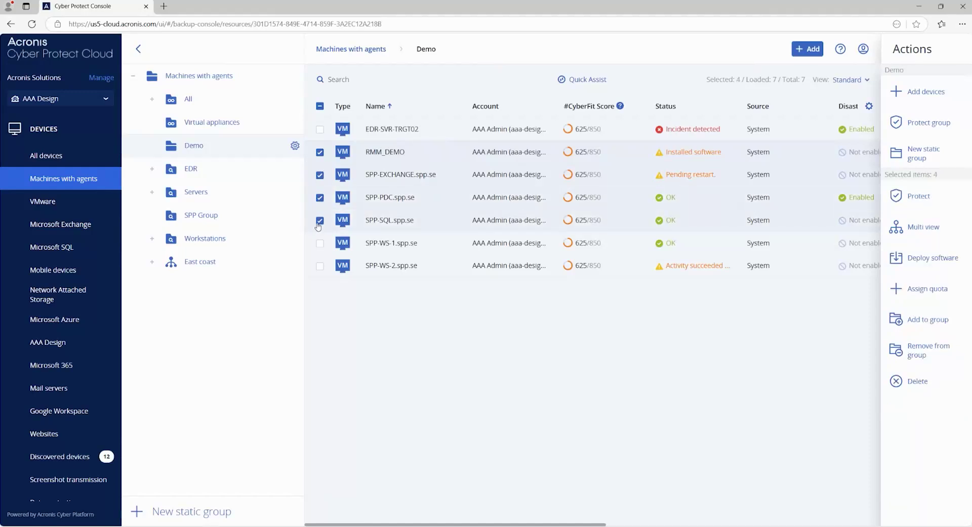
left_click(320, 106)
left_click(320, 106)
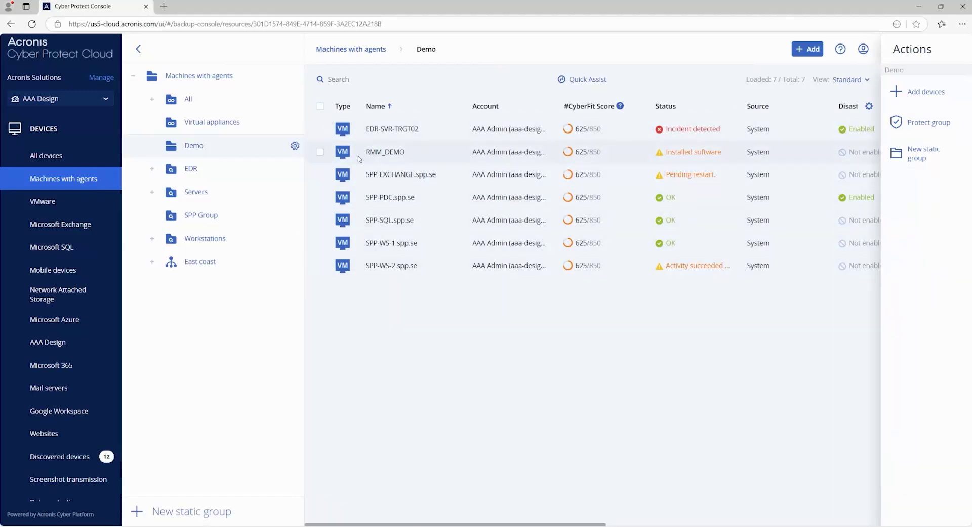
Step: Select only the RMM_DEMO machine and start creating a new protection plan for it
left_click(320, 153)
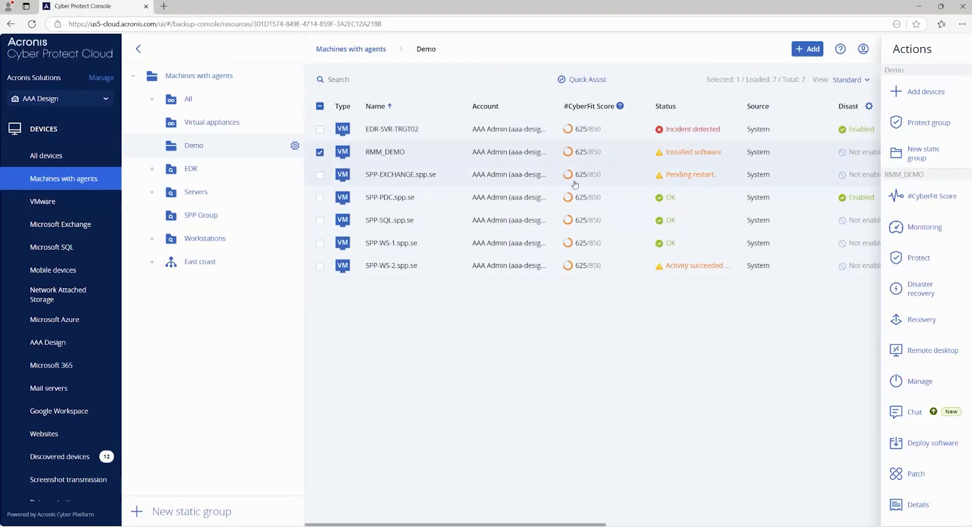
left_click(929, 269)
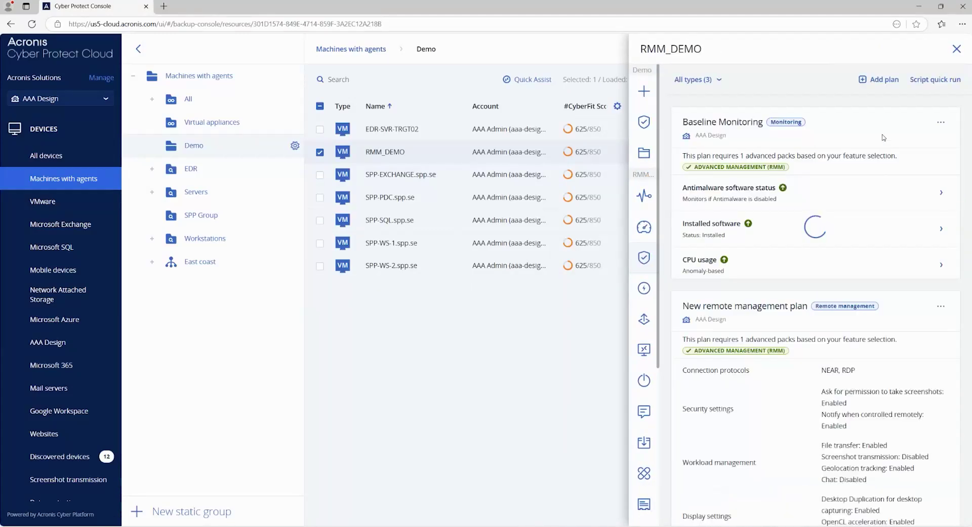
left_click(892, 81)
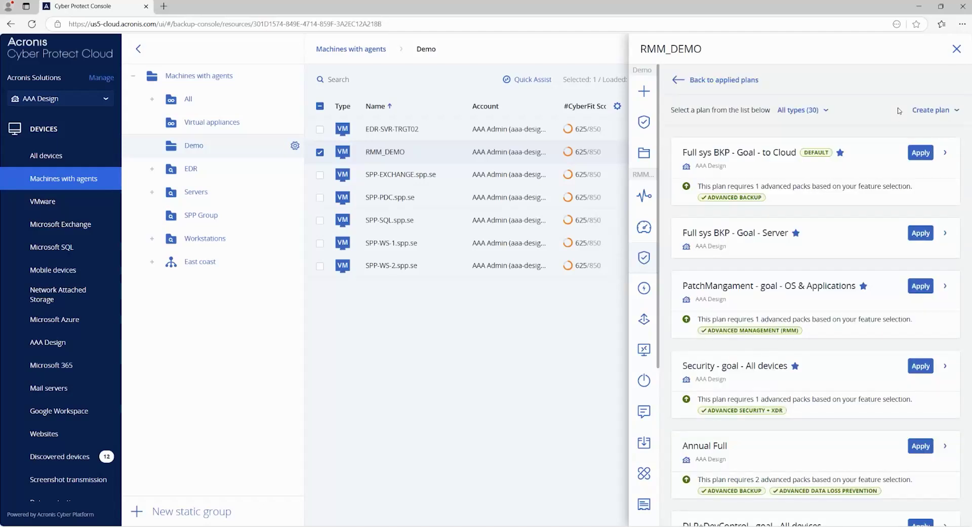
left_click(930, 110)
left_click(898, 134)
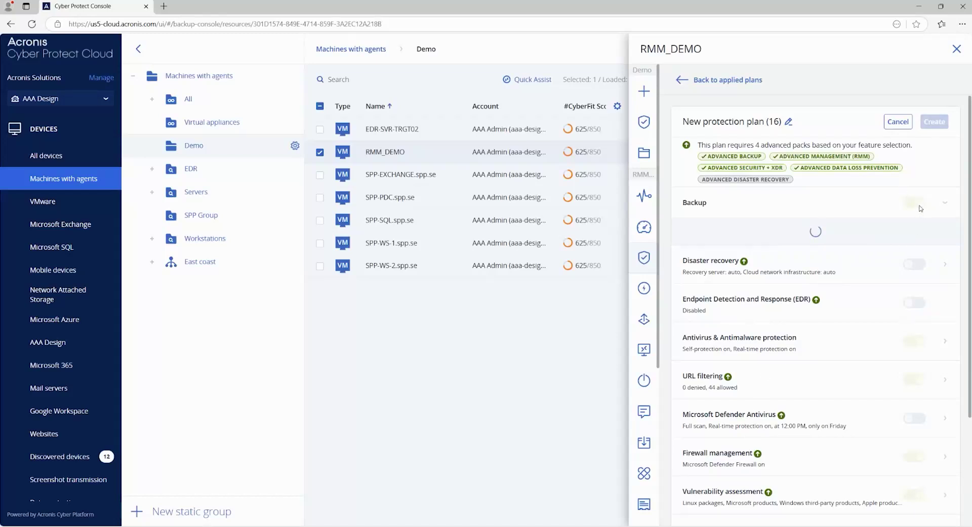
Step: Turn off antivirus and antimalware protection, firewall management, URL filtering, data protection map and data loss prevention in the new protection plan
scroll(858, 246, "down", 5)
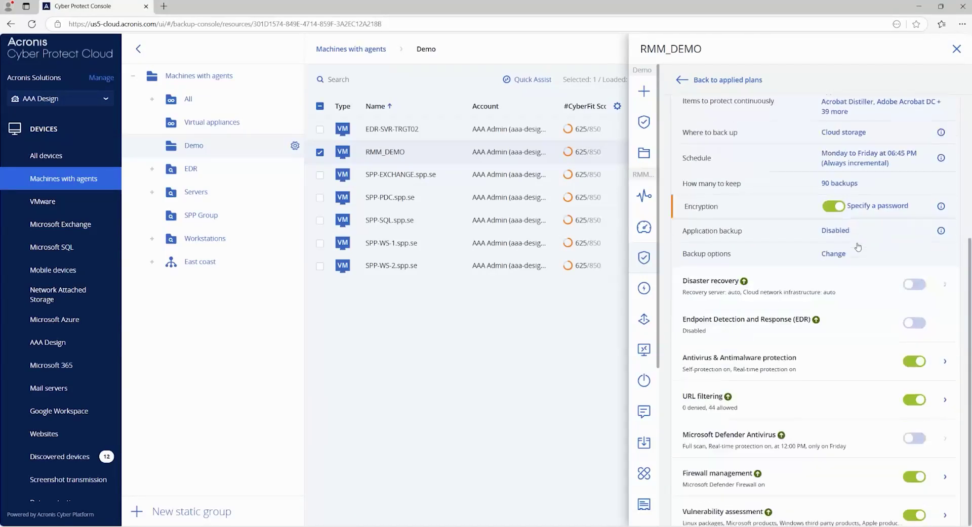
scroll(857, 246, "down", 1)
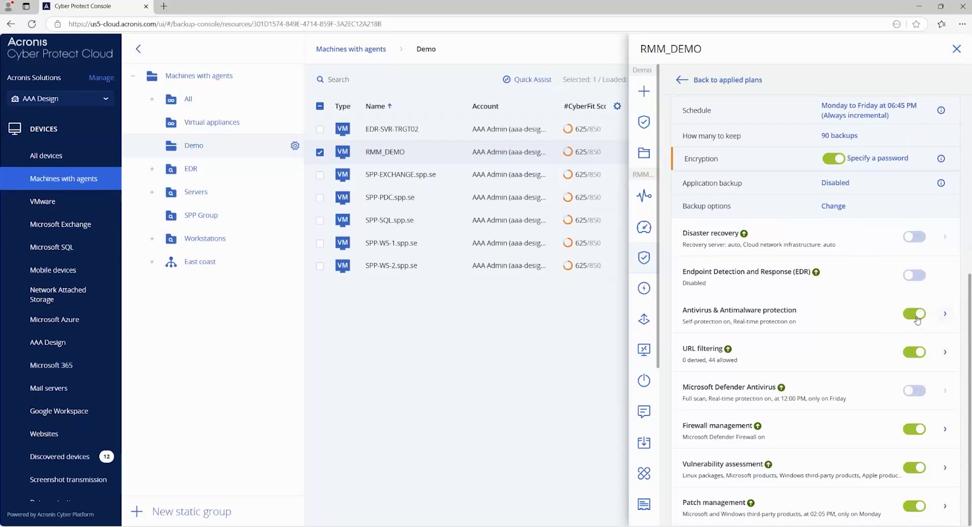
left_click(914, 314)
scroll(916, 318, "down", 2)
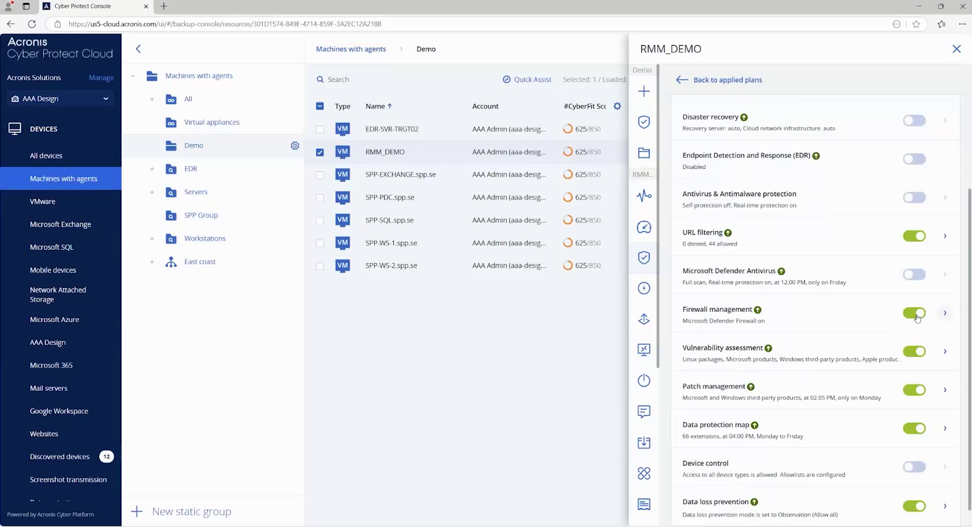
left_click(915, 314)
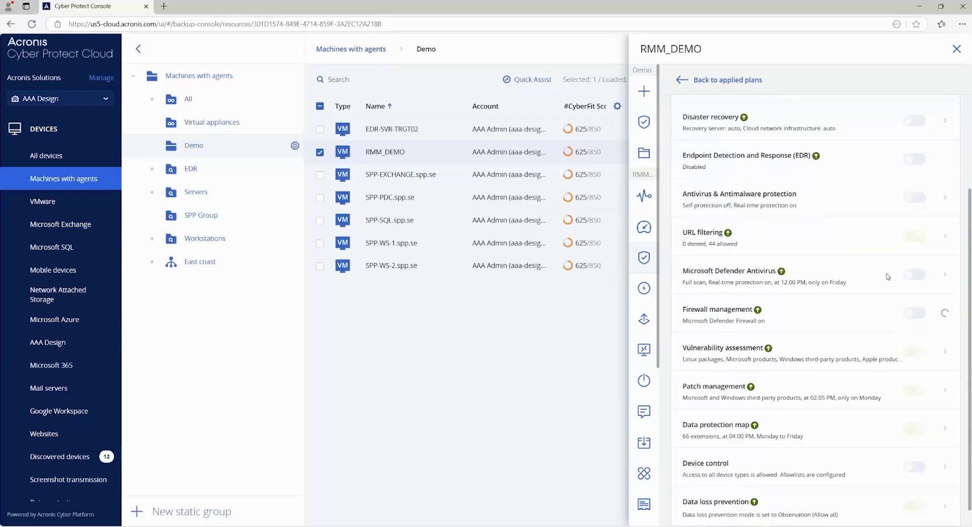
left_click(913, 237)
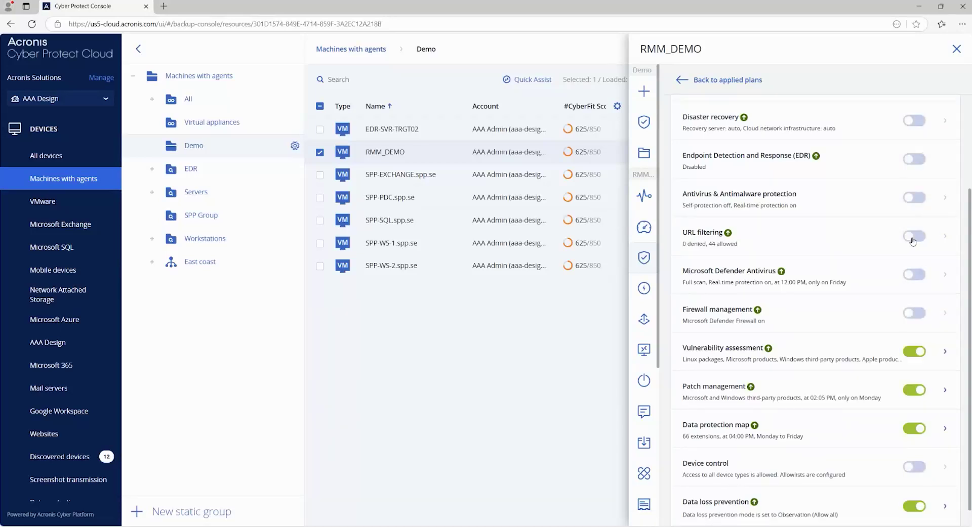
left_click(919, 430)
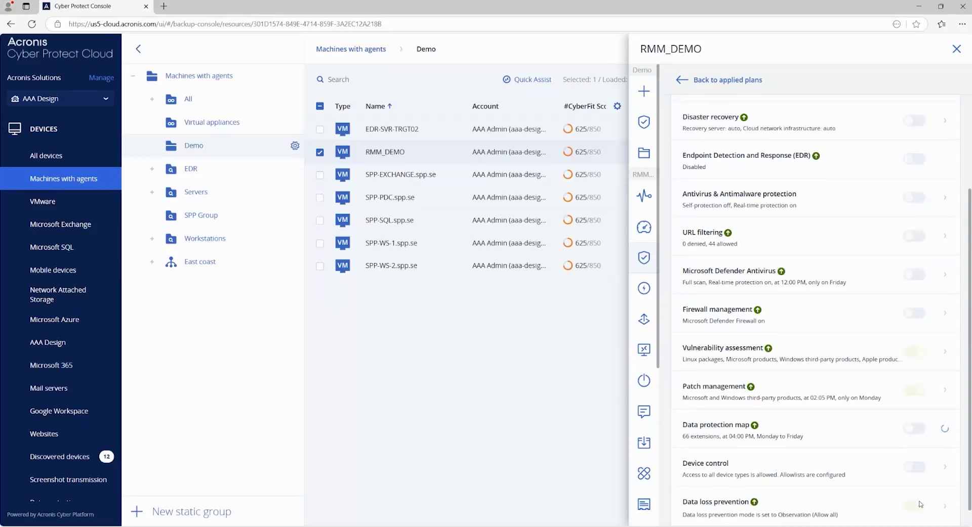
left_click(913, 509)
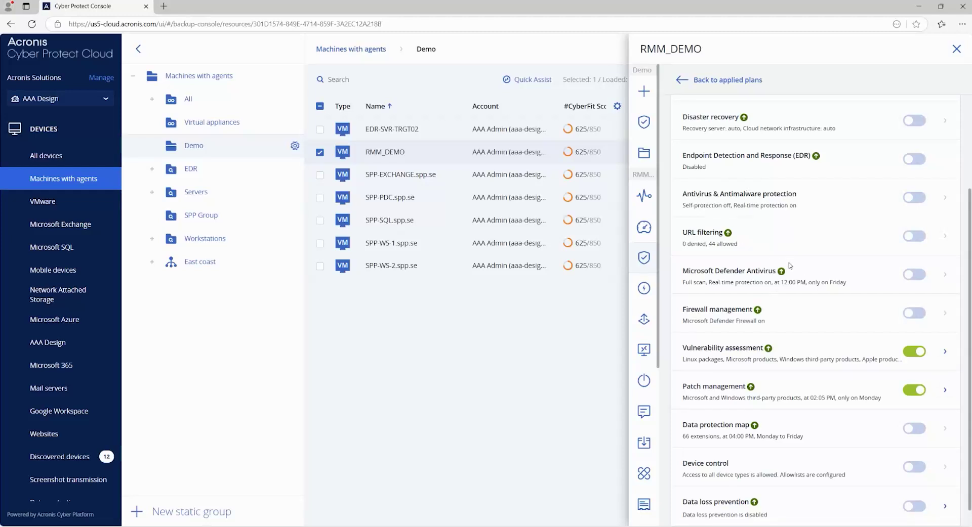
Step: Expand the plan's vulnerability assessment settings and open its scan scope
scroll(844, 255, "up", 3)
scroll(845, 255, "down", 3)
left_click(944, 356)
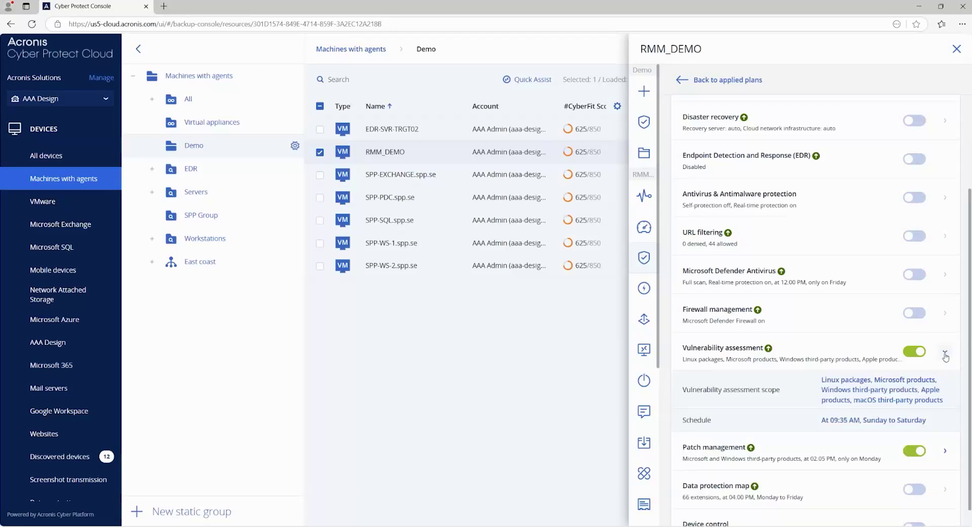
left_click(877, 401)
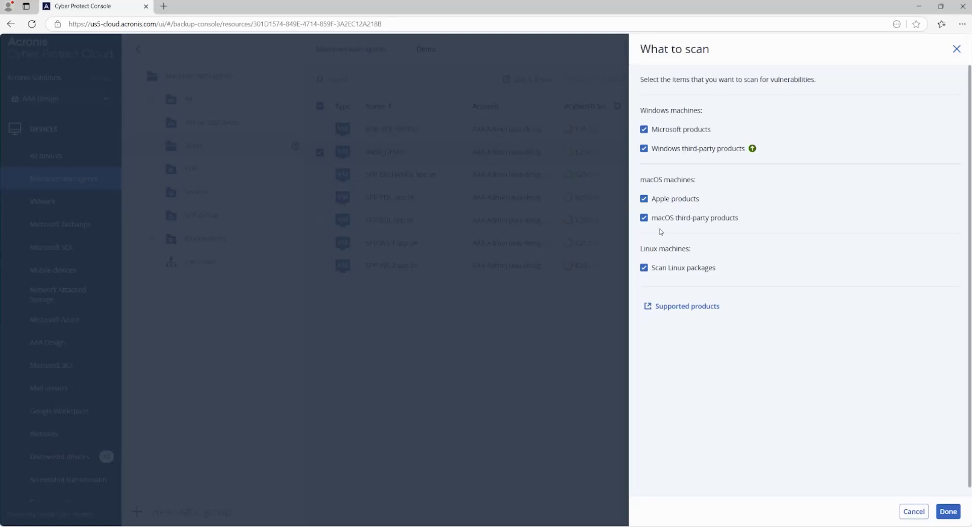
Step: Look up the supported Microsoft and third-party products for vulnerability assessment in the user guide
left_click(687, 307)
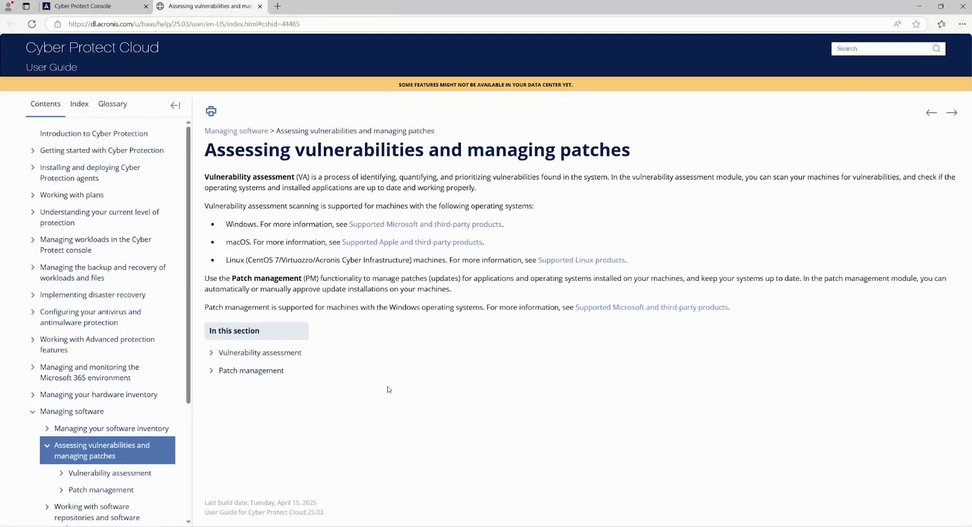
left_click(278, 354)
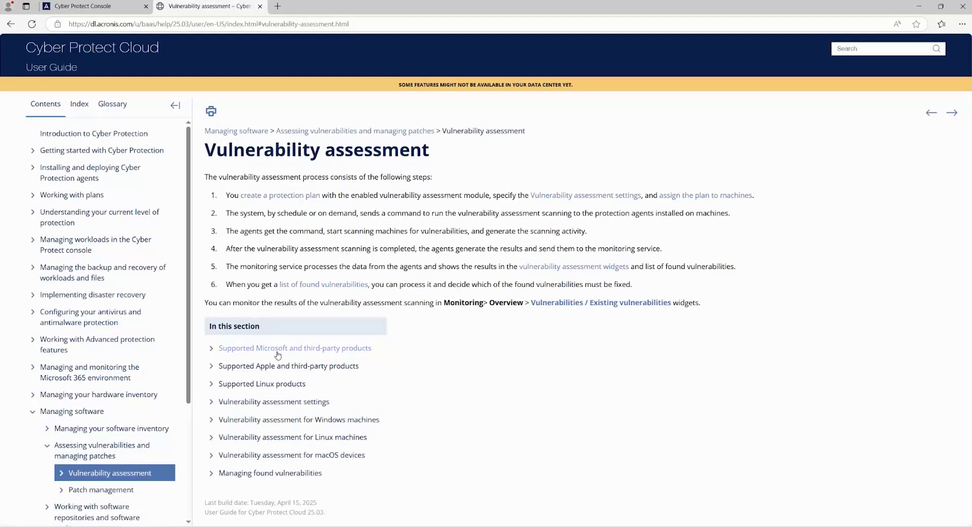
left_click(278, 350)
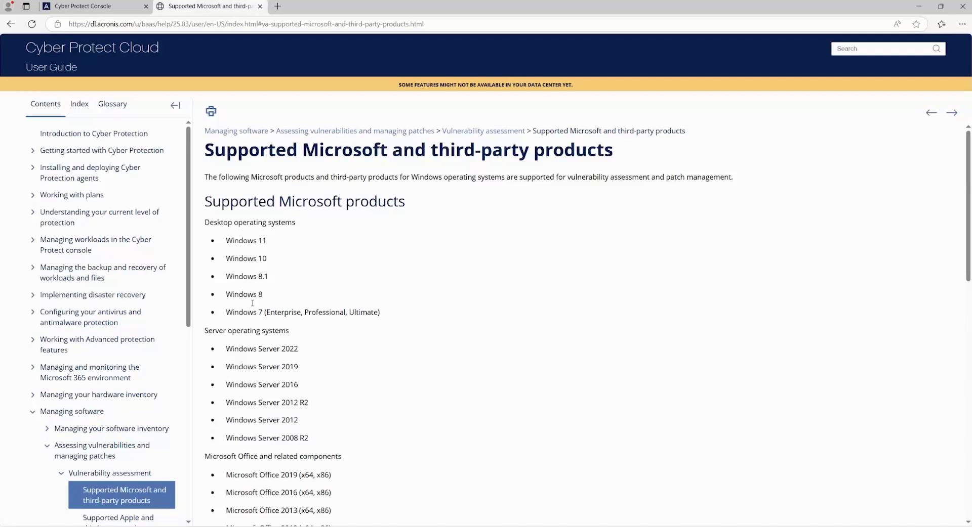
scroll(256, 365, "down", 3)
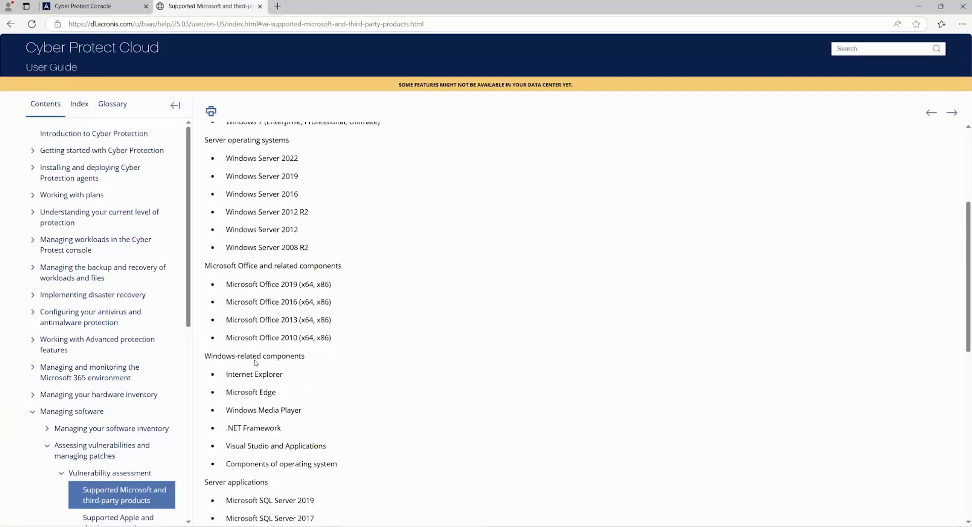
scroll(282, 310, "down", 3)
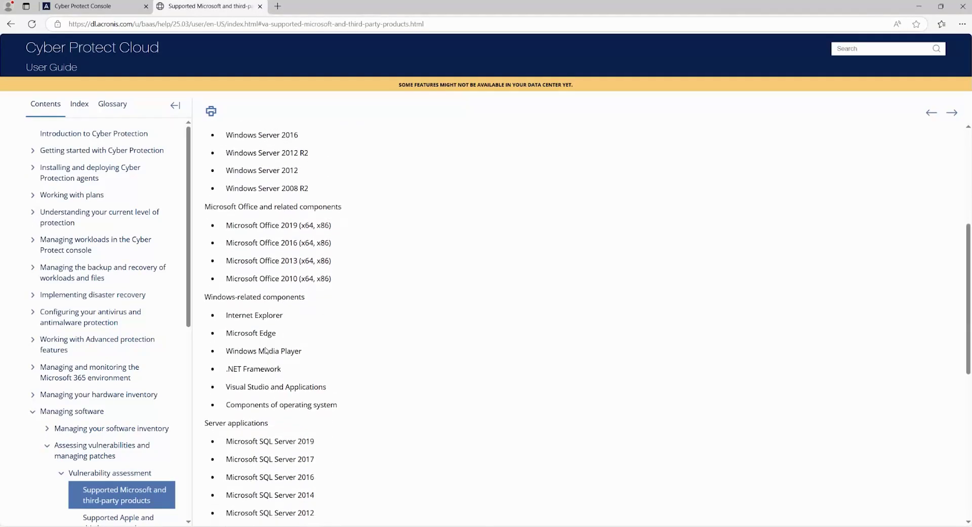
scroll(294, 293, "down", 5)
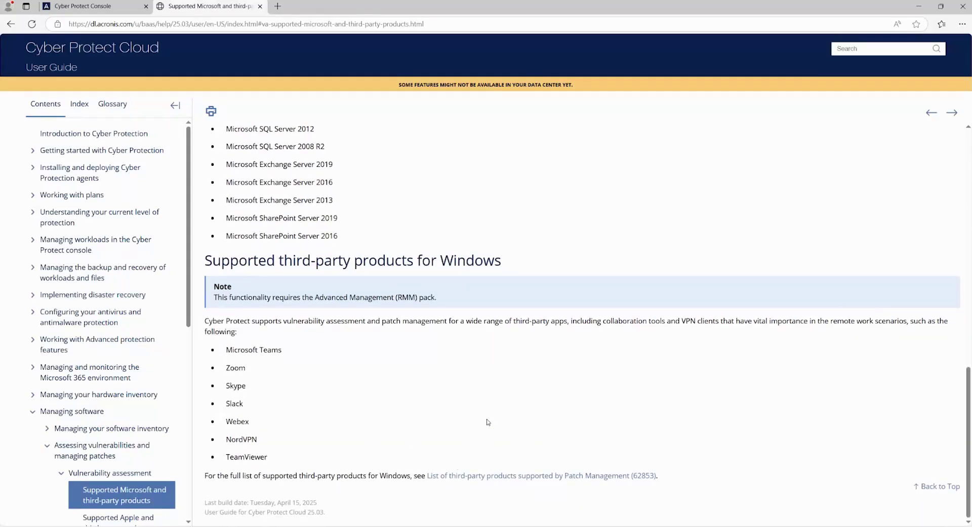
scroll(117, 396, "down", 1)
scroll(117, 396, "down", 2)
Step: View the guide's supported Apple and Linux product pages, close the guide and cancel the scan scope selection
left_click(105, 428)
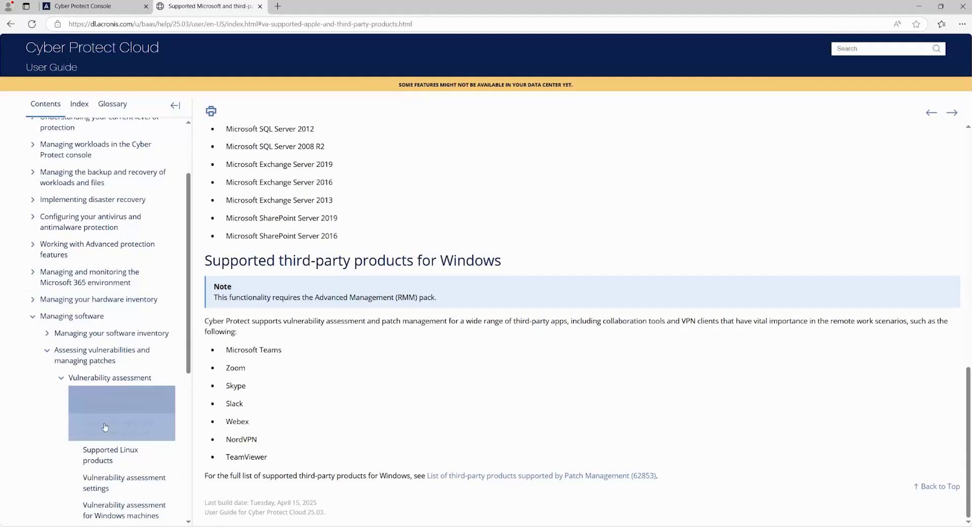
left_click(111, 456)
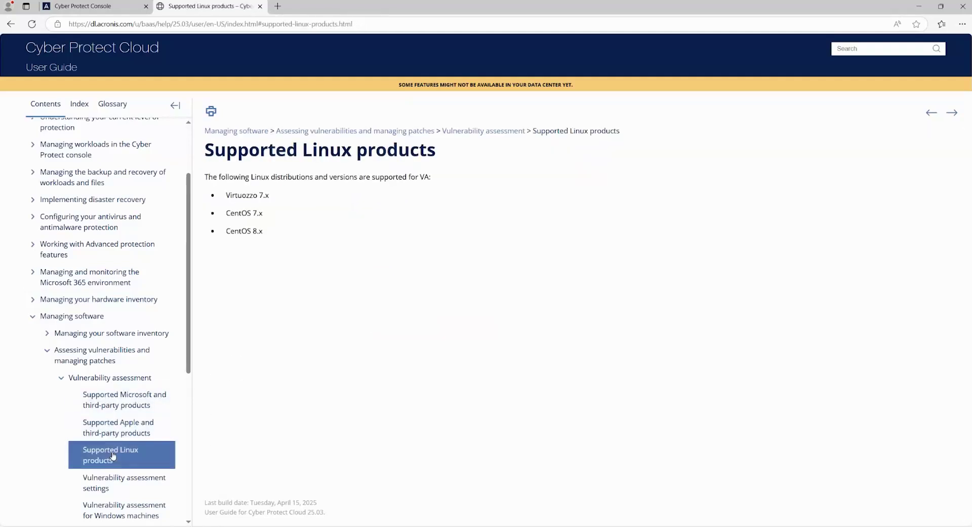
left_click(260, 6)
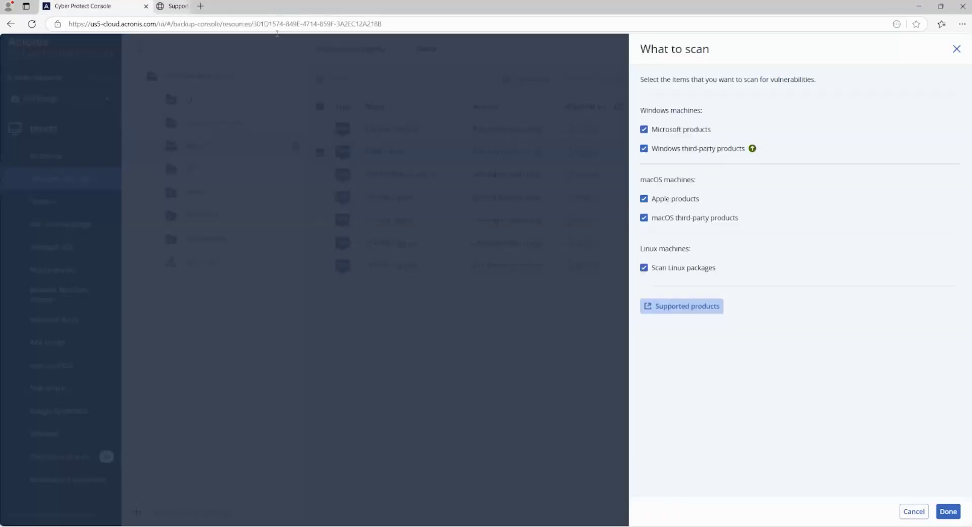
left_click(912, 512)
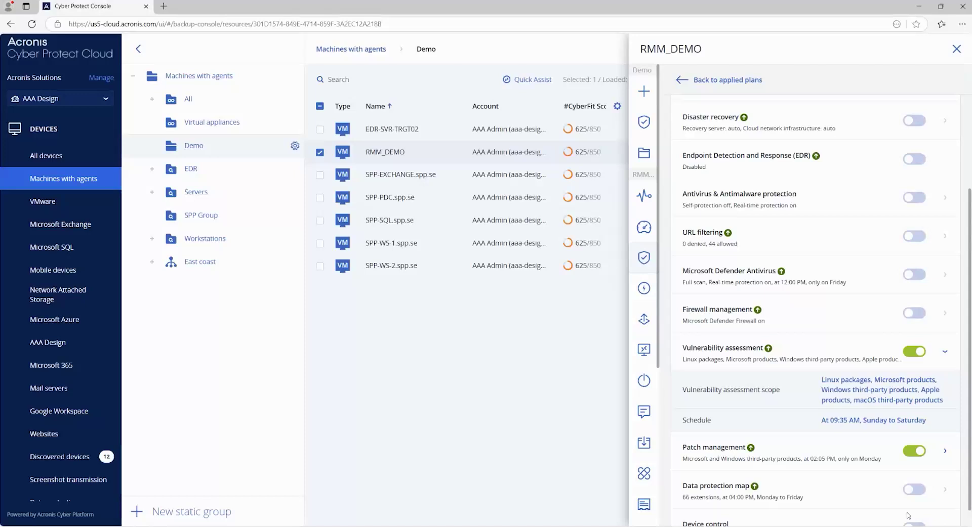
Step: Examine the trigger events and start conditions in the vulnerability assessment schedule, and close it without saving
left_click(881, 421)
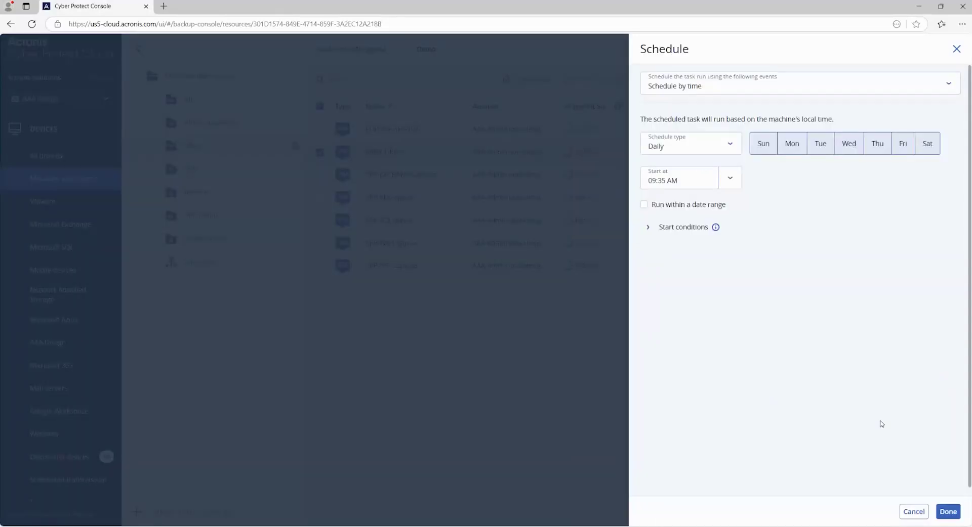
left_click(675, 81)
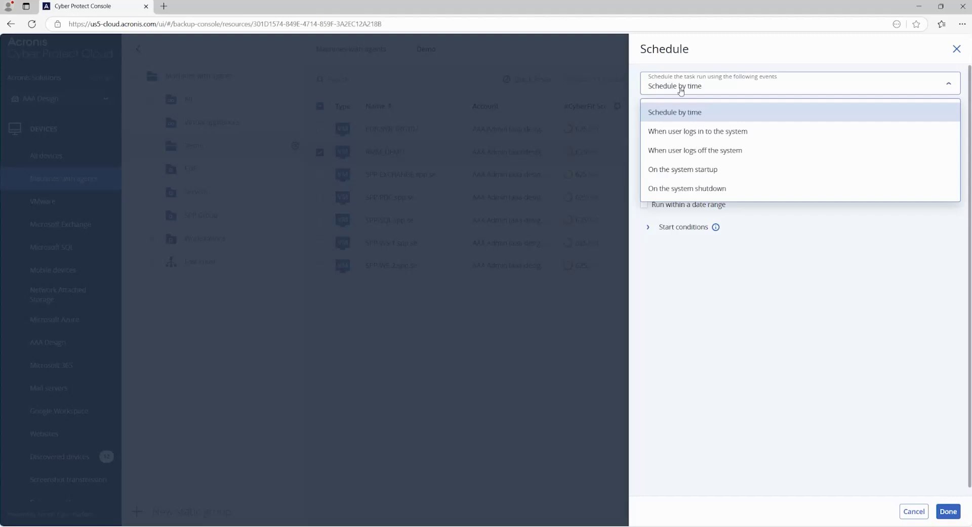
left_click(770, 305)
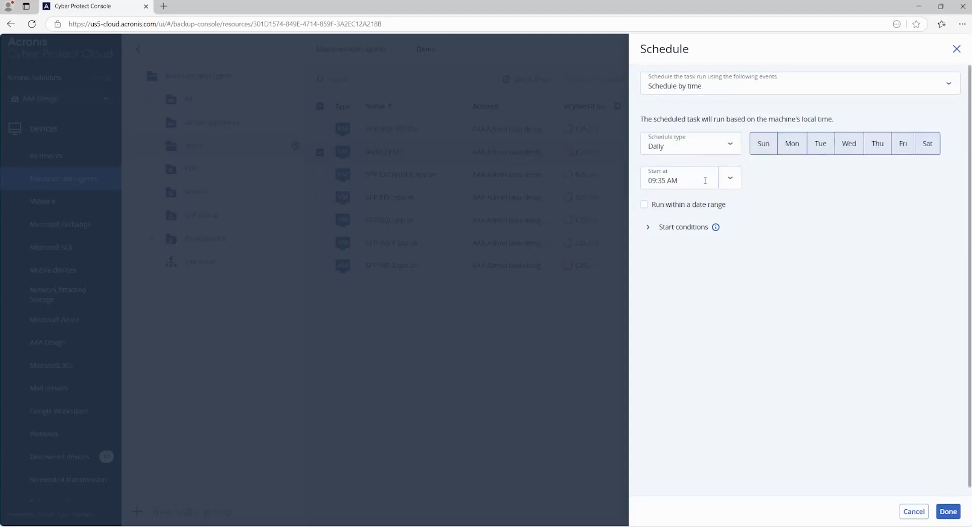
left_click(645, 228)
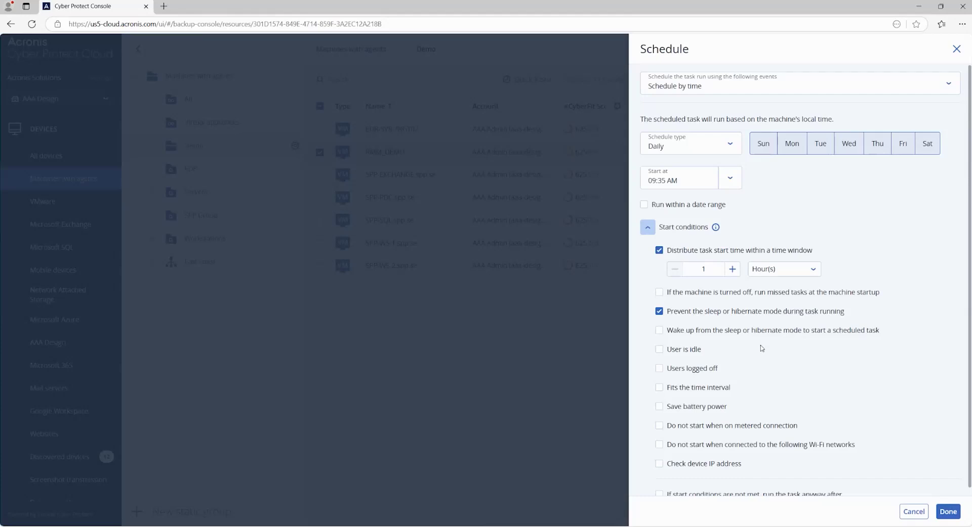
scroll(784, 378, "down", 1)
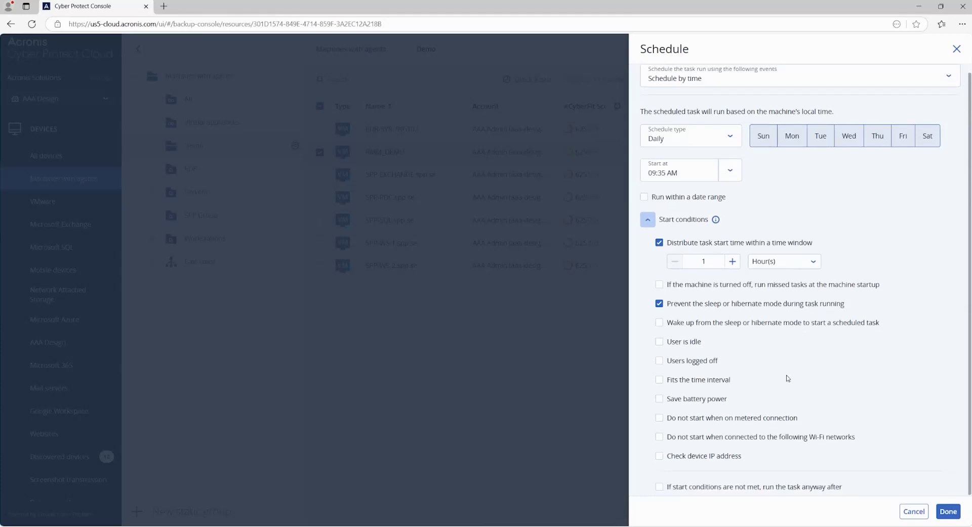
left_click(915, 518)
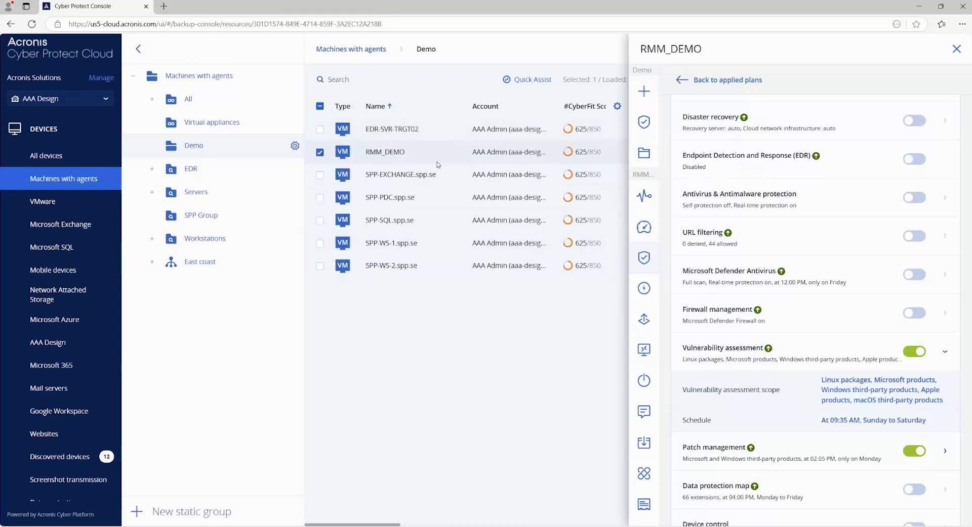
scroll(941, 400, "down", 1)
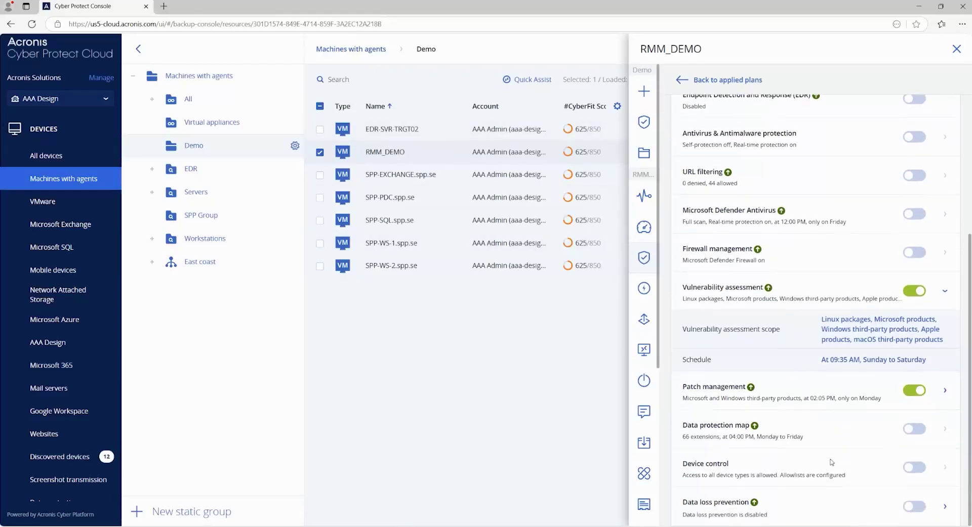
Step: Expand the plan's patch management settings, leave the plan and open the list of detected vulnerabilities
left_click(943, 392)
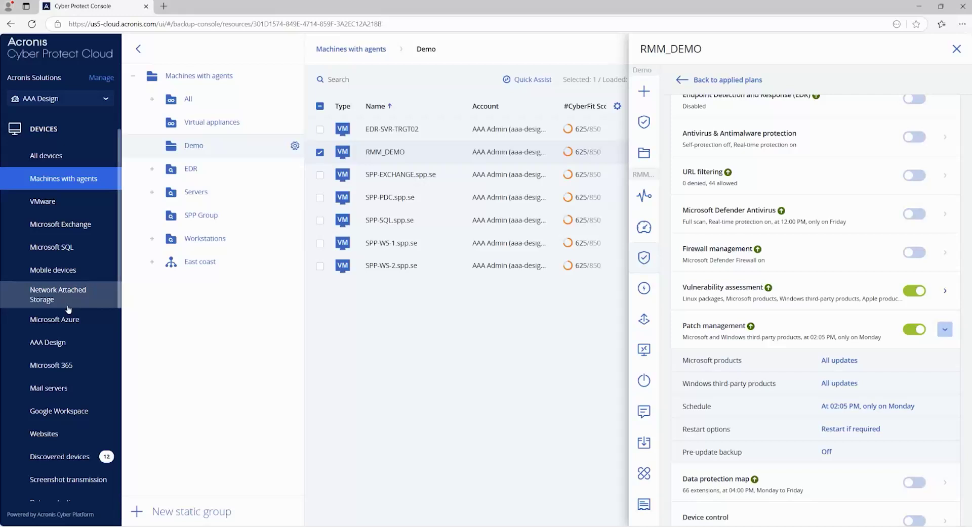
scroll(71, 310, "down", 7)
scroll(70, 309, "down", 1)
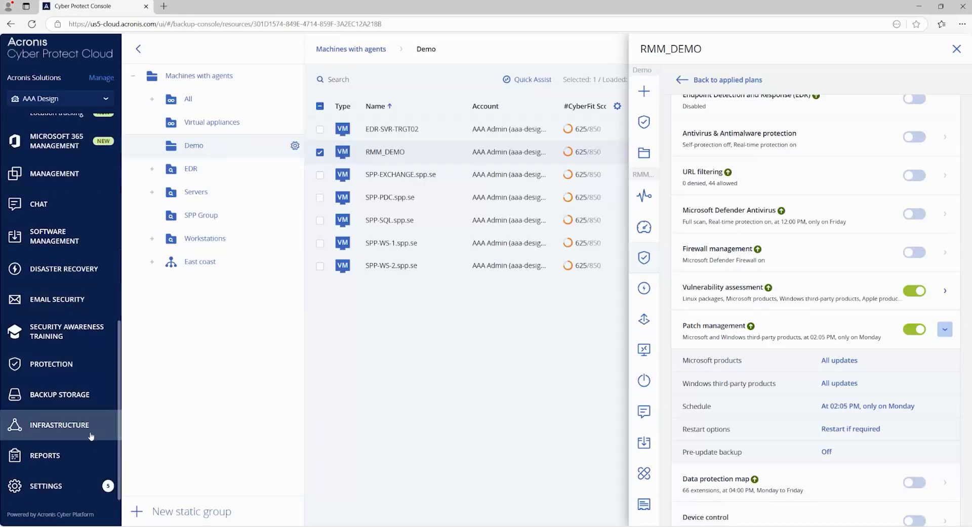
left_click(80, 242)
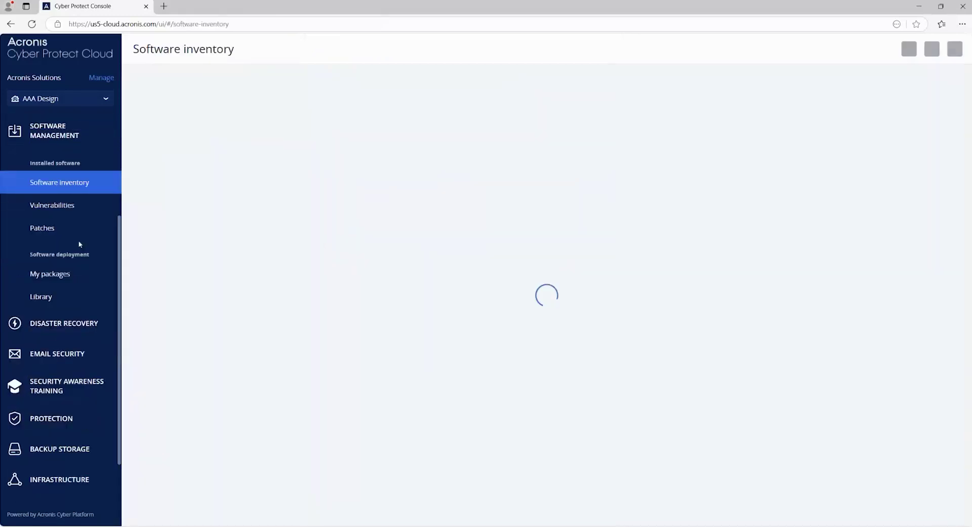
left_click(74, 213)
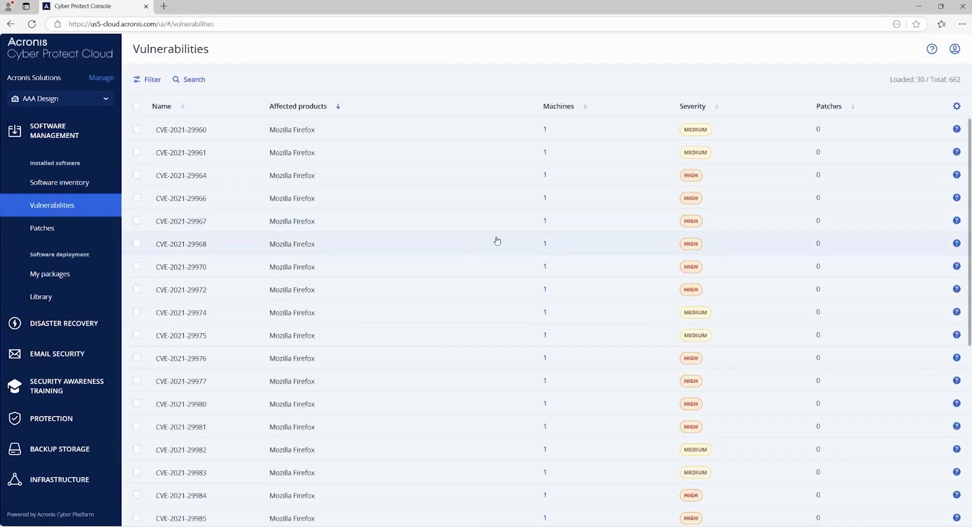
Step: Browse the vulnerabilities list sorted by affected product in ascending and descending order
scroll(499, 243, "down", 6)
scroll(504, 247, "down", 9)
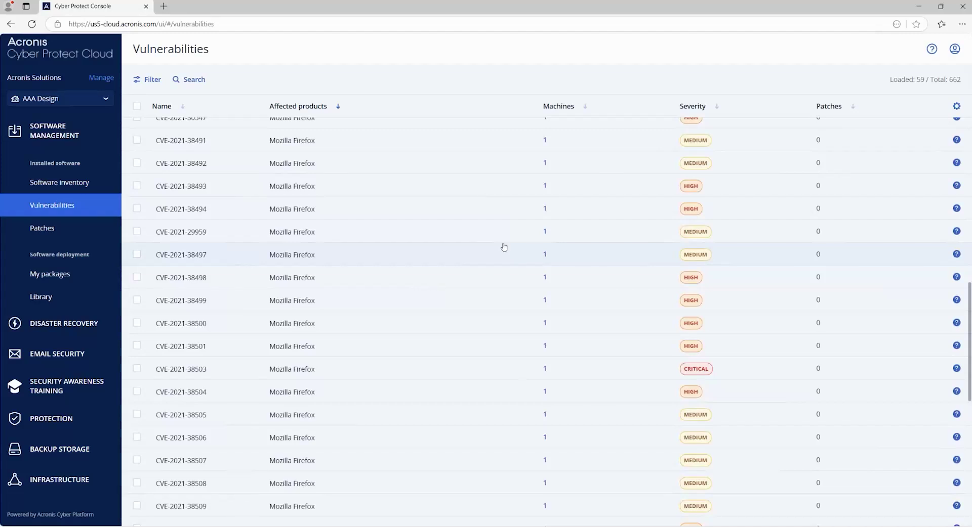
left_click(335, 109)
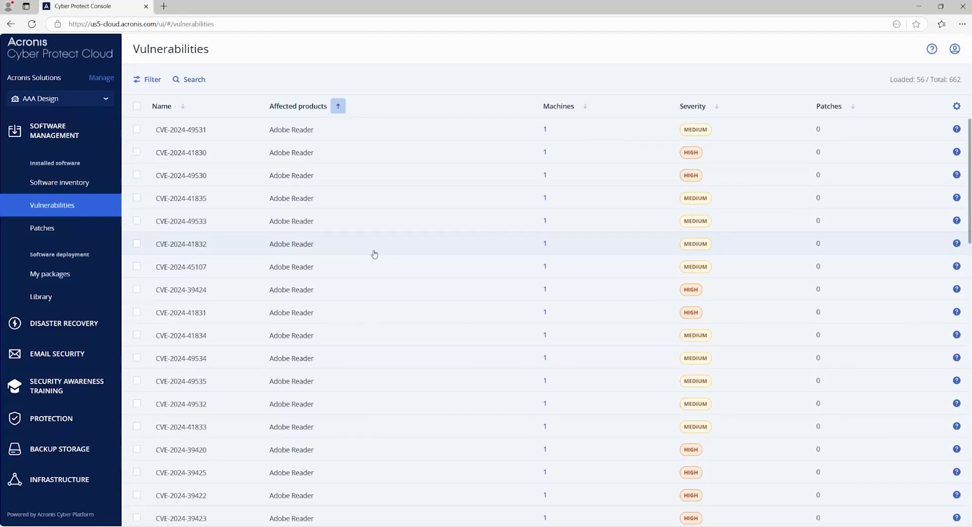
scroll(374, 254, "down", 12)
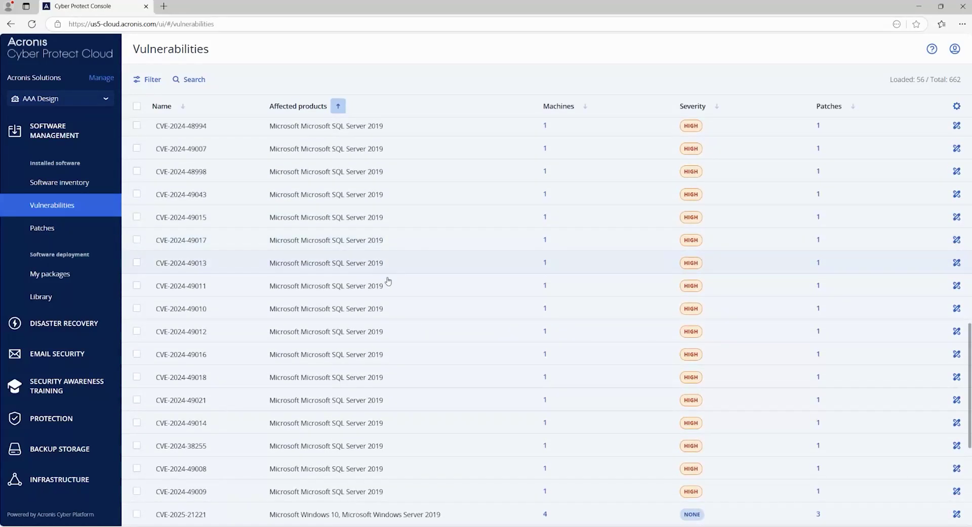
scroll(388, 282, "down", 5)
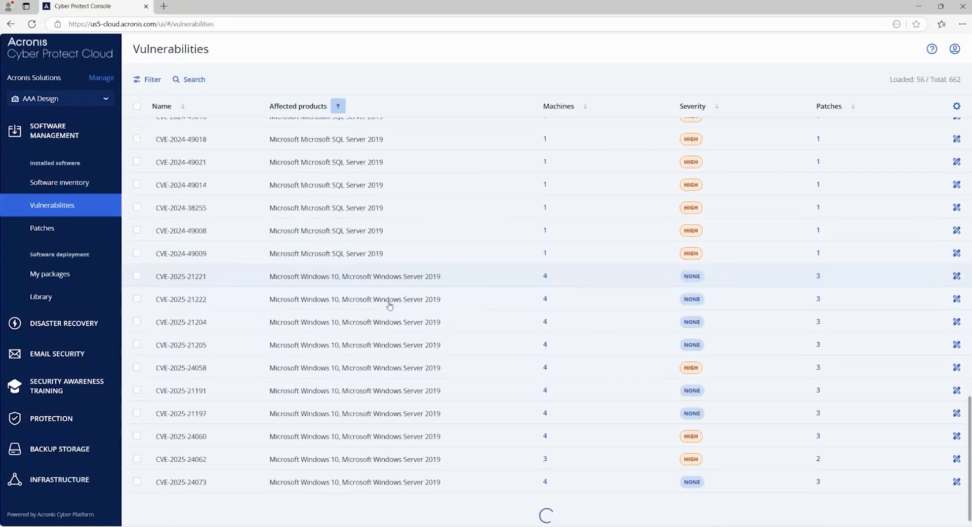
left_click(339, 106)
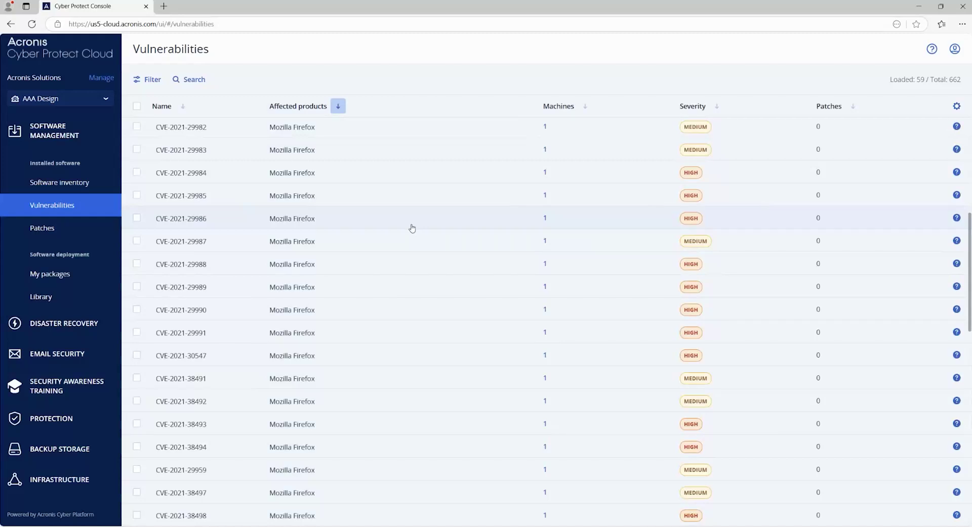
scroll(412, 228, "up", 5)
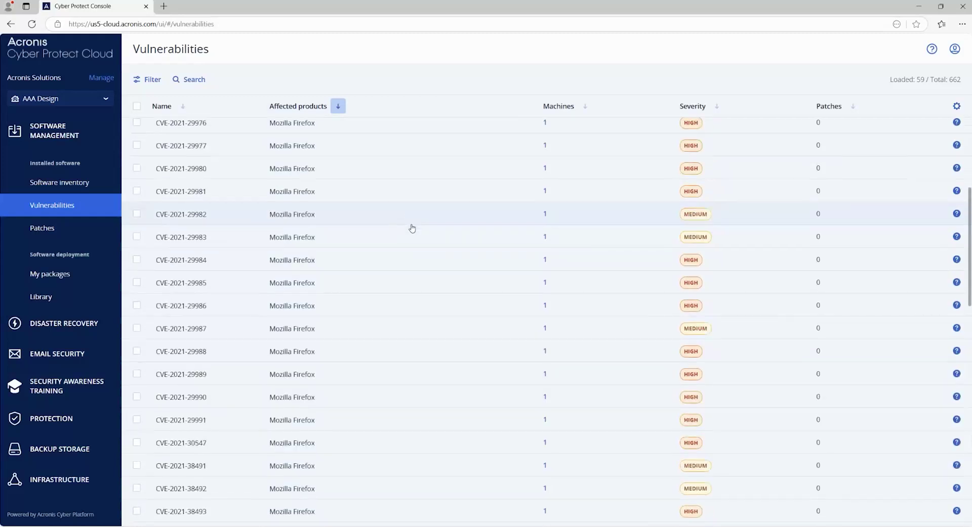
Step: Sort the vulnerabilities by severity with the critical ones first and look through them
left_click(715, 106)
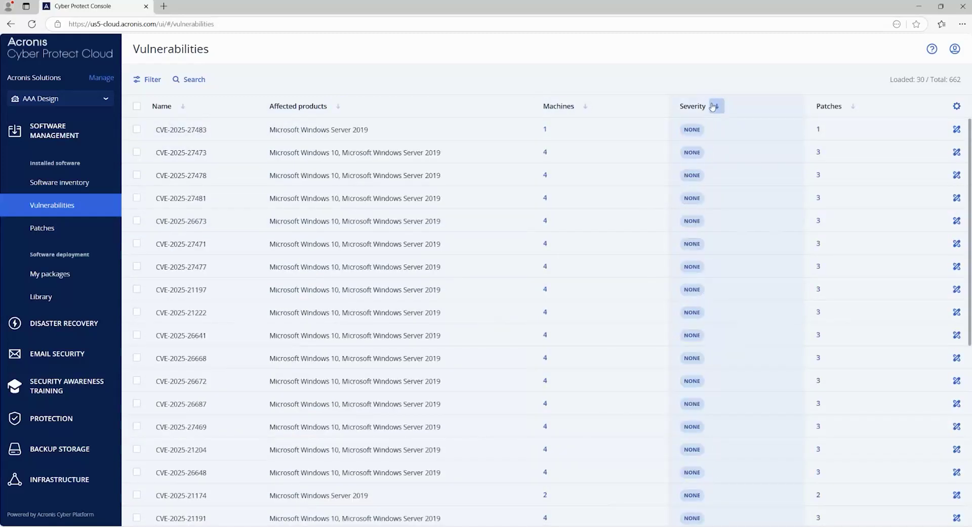
left_click(714, 106)
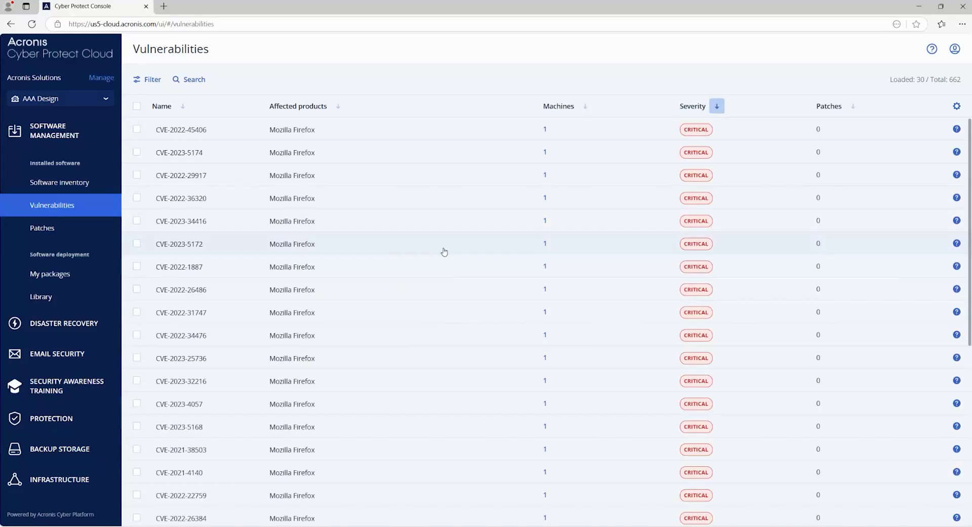
scroll(444, 251, "down", 6)
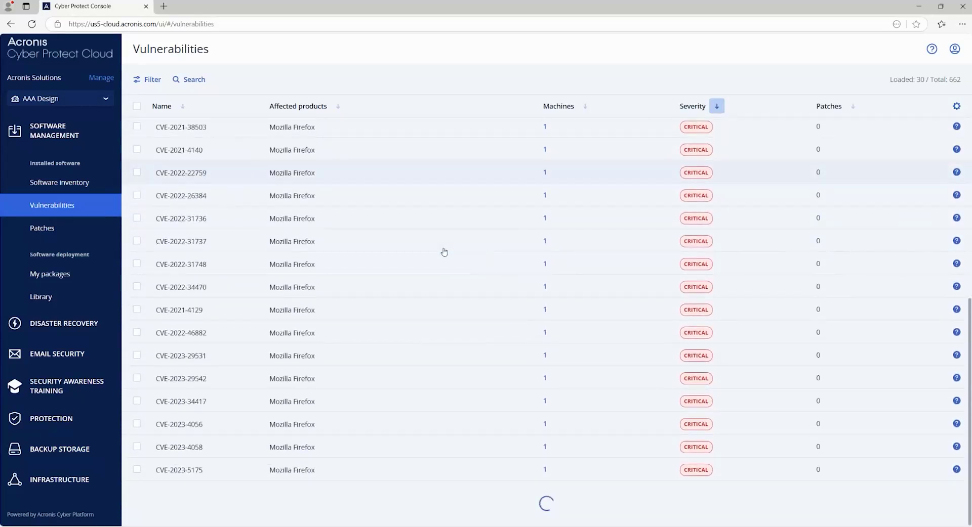
Step: Open the patches list, view the details and approval status options of the critical update KB5055526, and close it
left_click(51, 223)
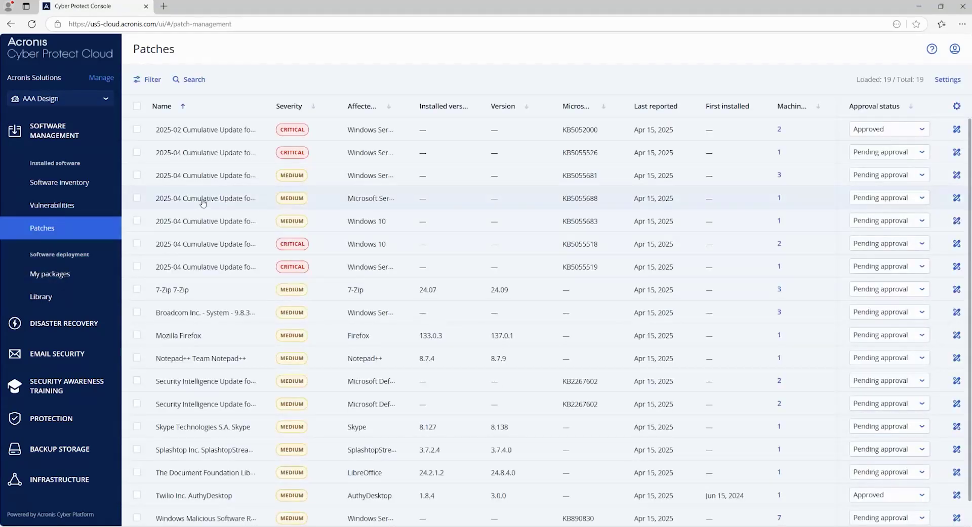
left_click(224, 157)
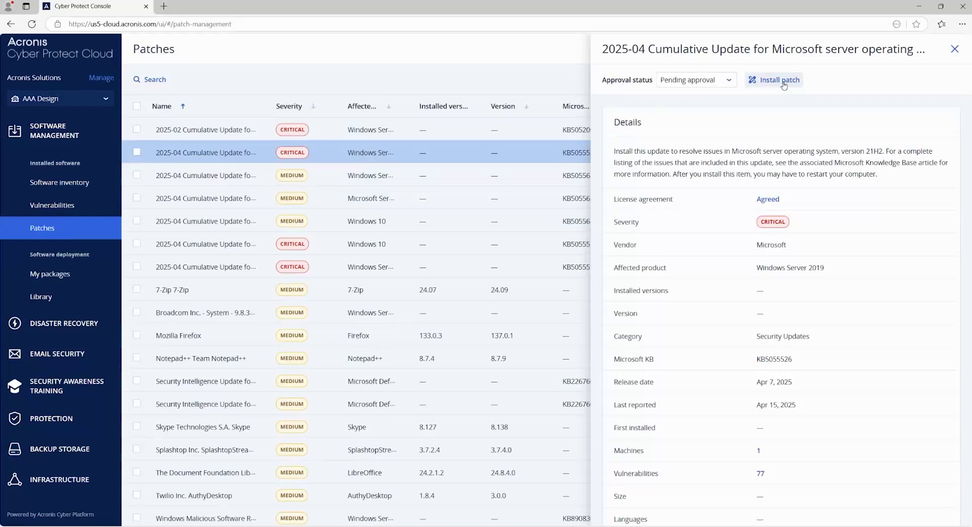
left_click(705, 80)
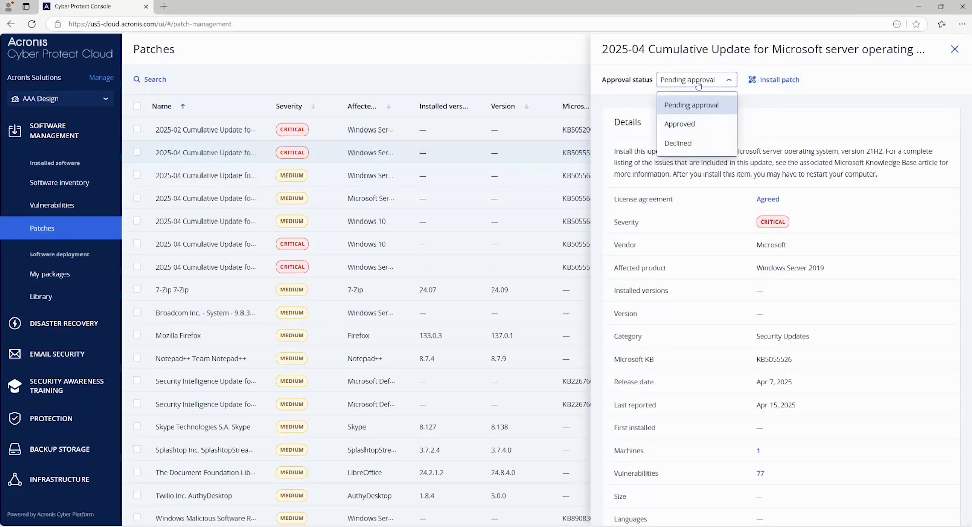
left_click(697, 84)
scroll(714, 354, "down", 1)
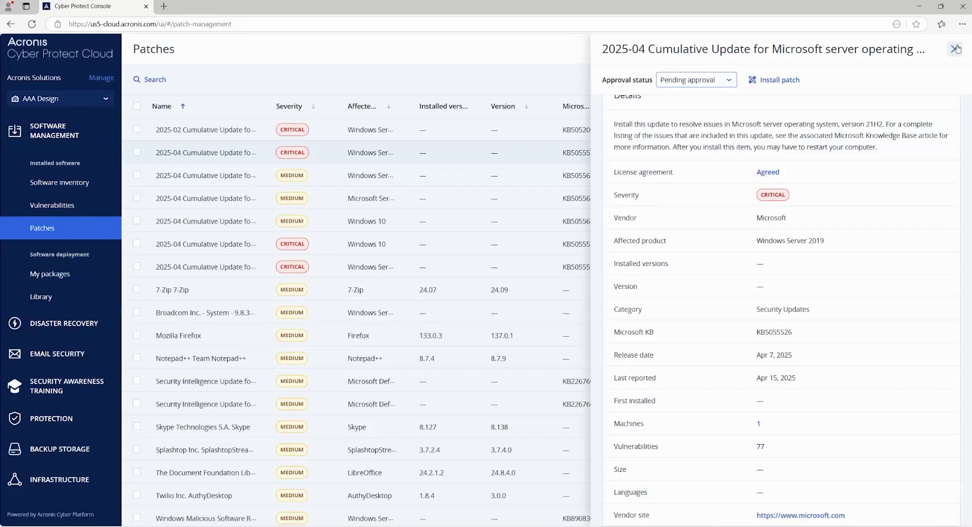
left_click(955, 49)
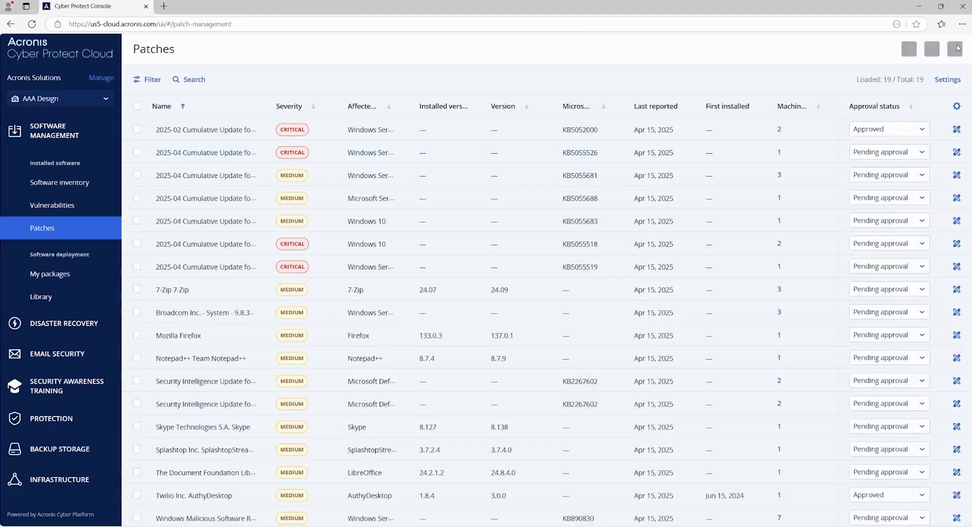
Step: Examine the patch list's lifetime and automatic patch approval settings, and close them without applying changes
left_click(947, 80)
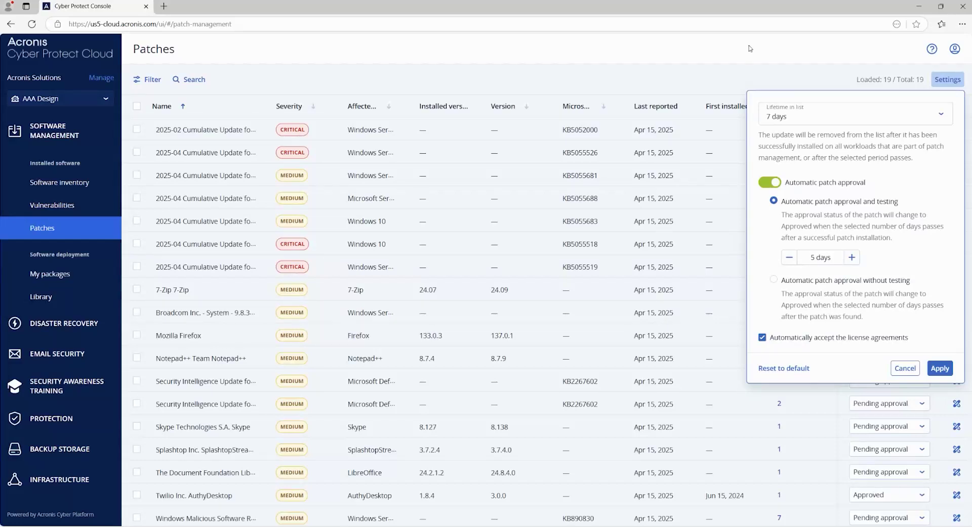
key("Escape")
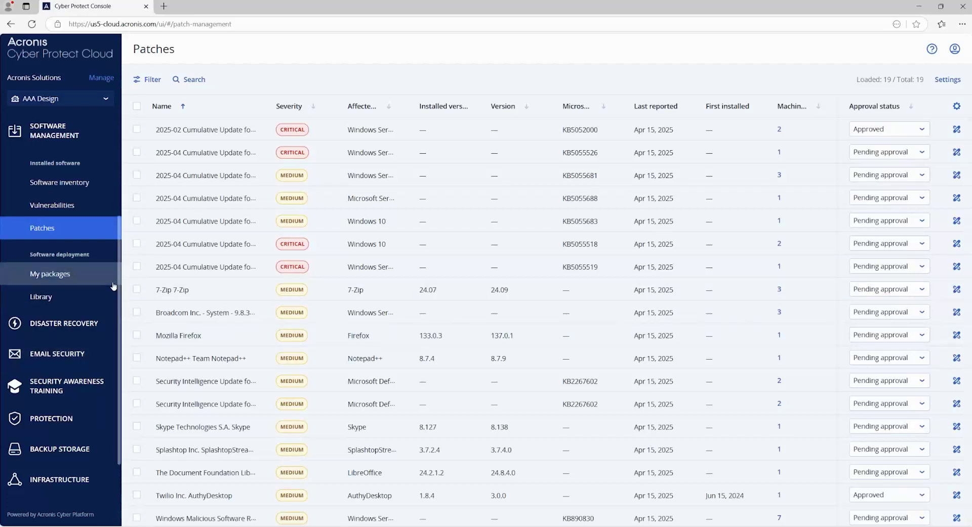
Step: Open the list of software deployment plans among the management plans
scroll(92, 361, "down", 1)
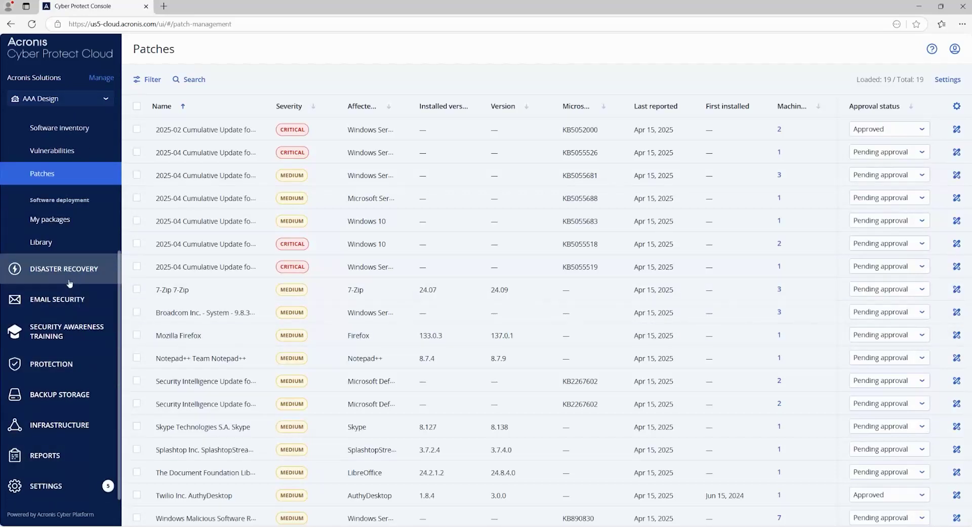
scroll(55, 304, "up", 4)
left_click(67, 223)
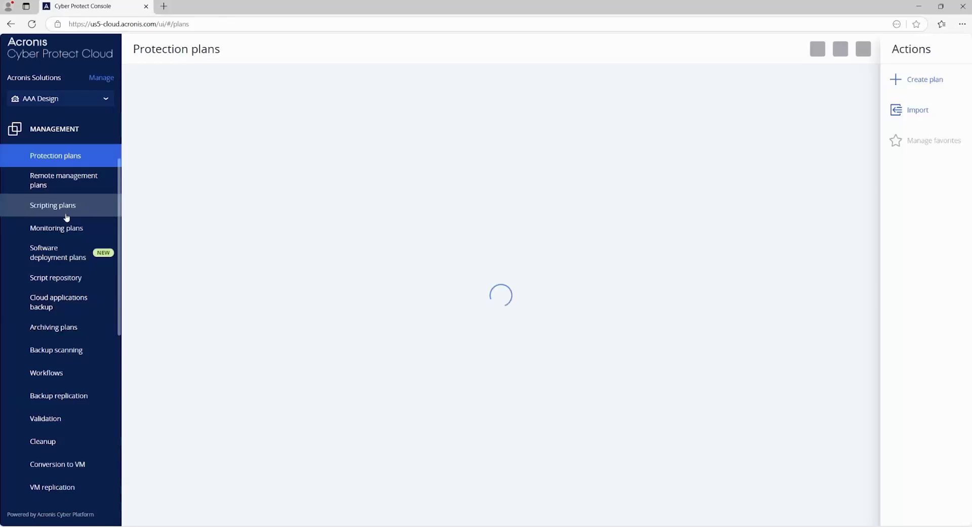
left_click(57, 252)
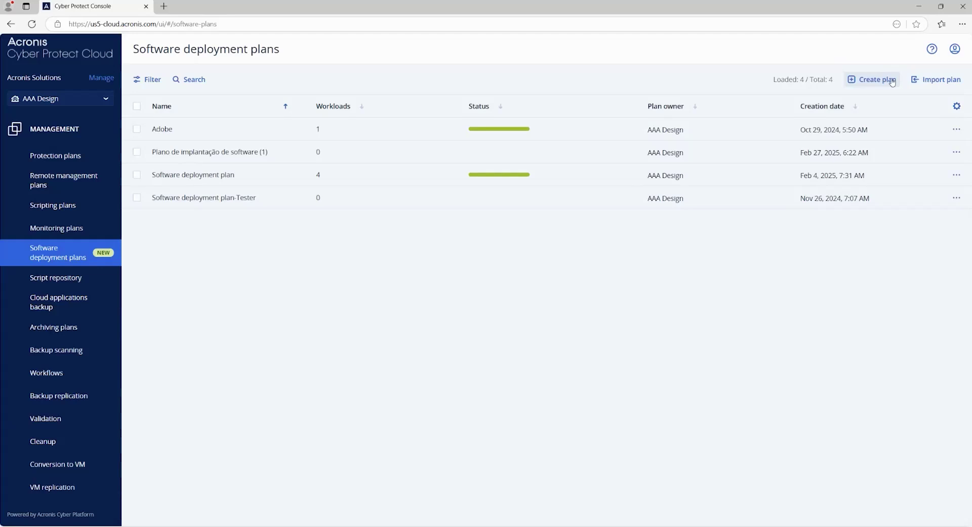
Step: Add NodeJS 23.5.0 in English for x64 Windows from the software library to My packages, accepting the EULA
scroll(32, 303, "down", 5)
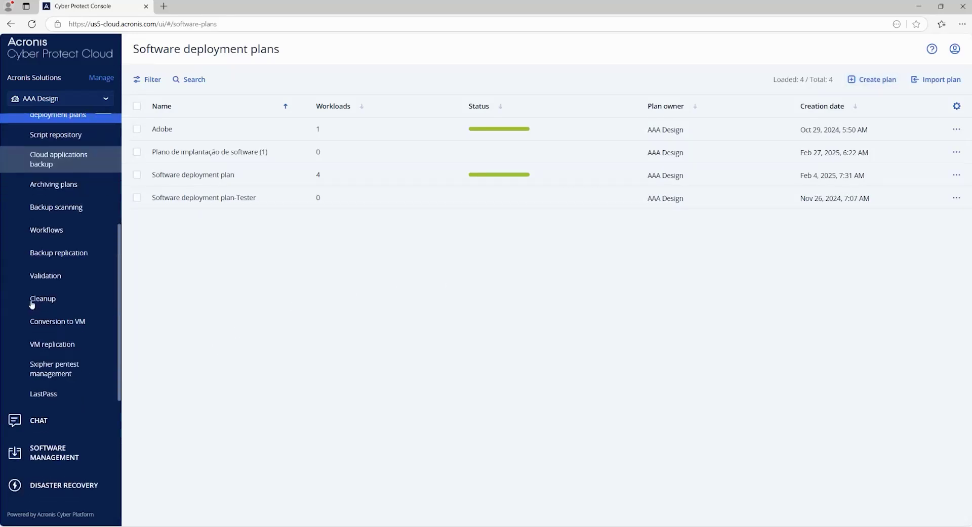
scroll(32, 303, "down", 3)
left_click(66, 268)
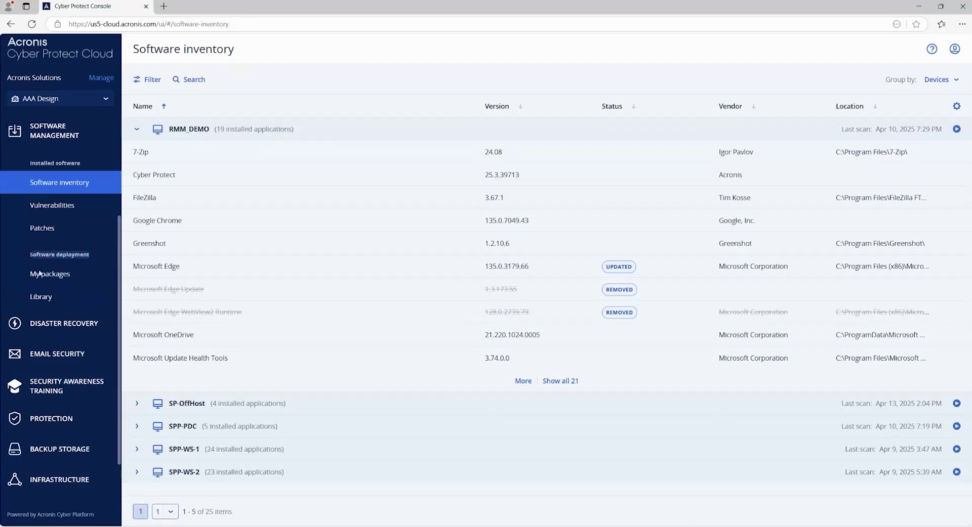
left_click(59, 277)
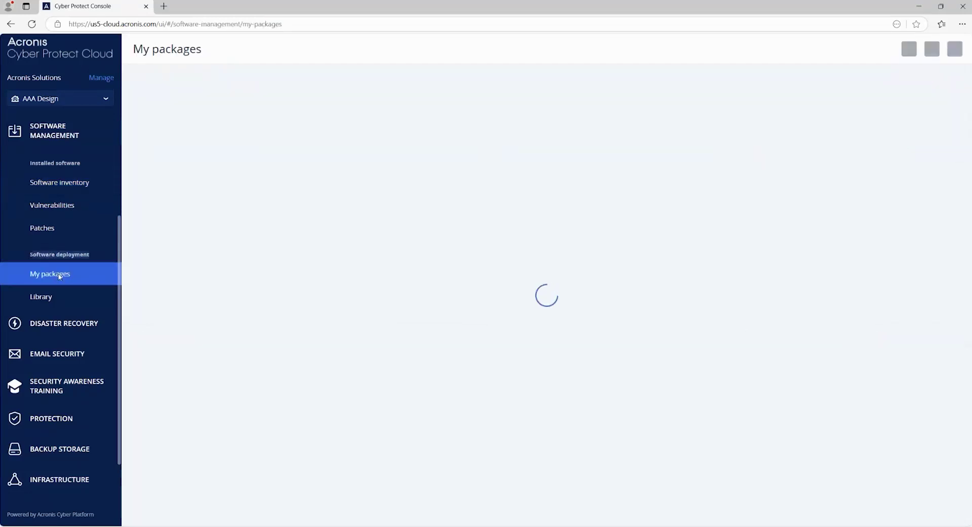
left_click(41, 293)
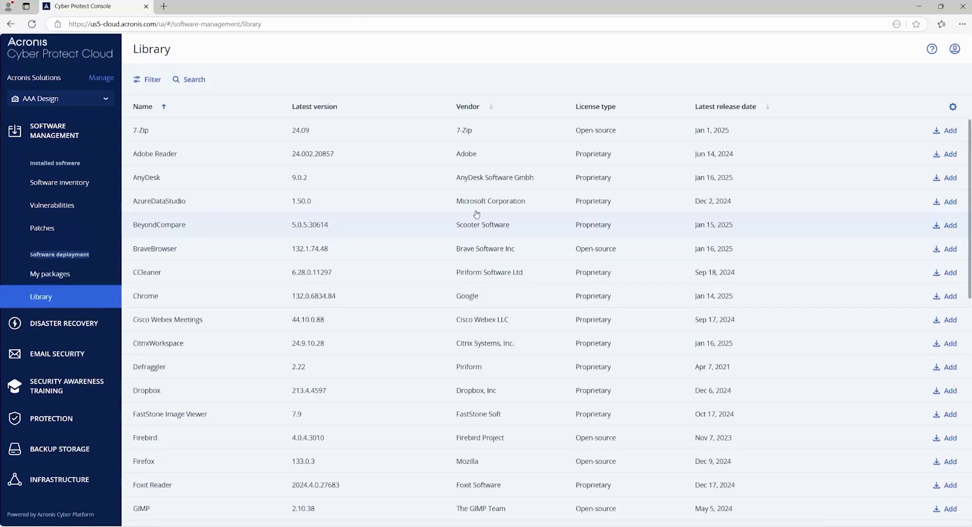
scroll(459, 218, "down", 5)
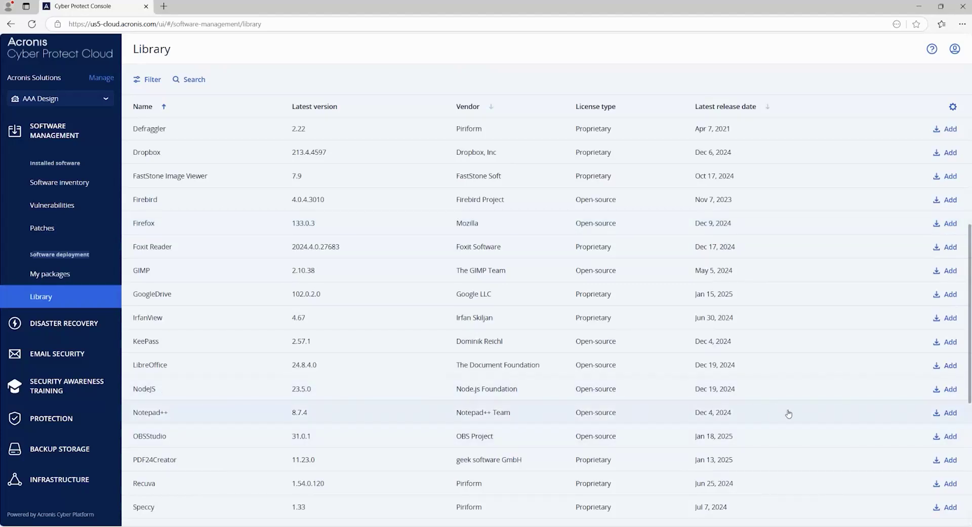
left_click(950, 390)
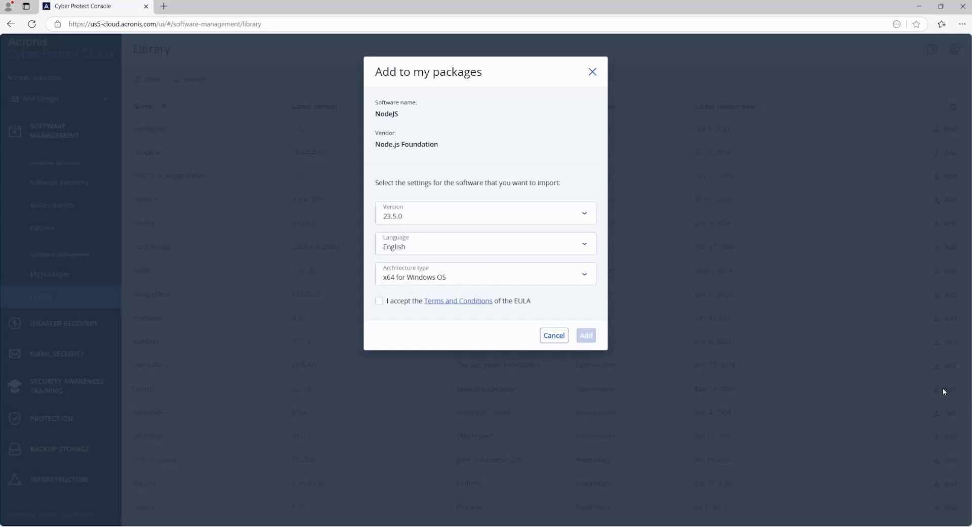
left_click(392, 301)
left_click(595, 335)
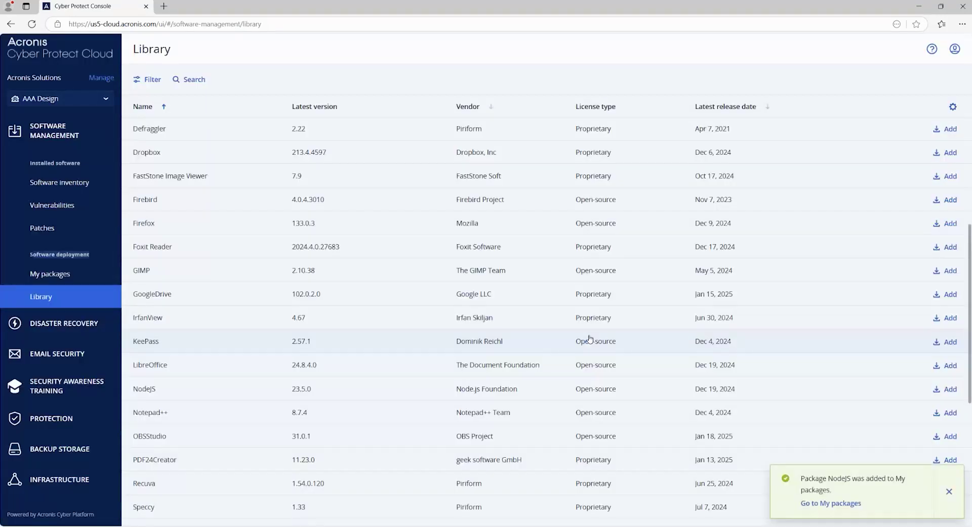
Step: Open My packages, view the form for adding a custom package, and close it without adding one
left_click(74, 274)
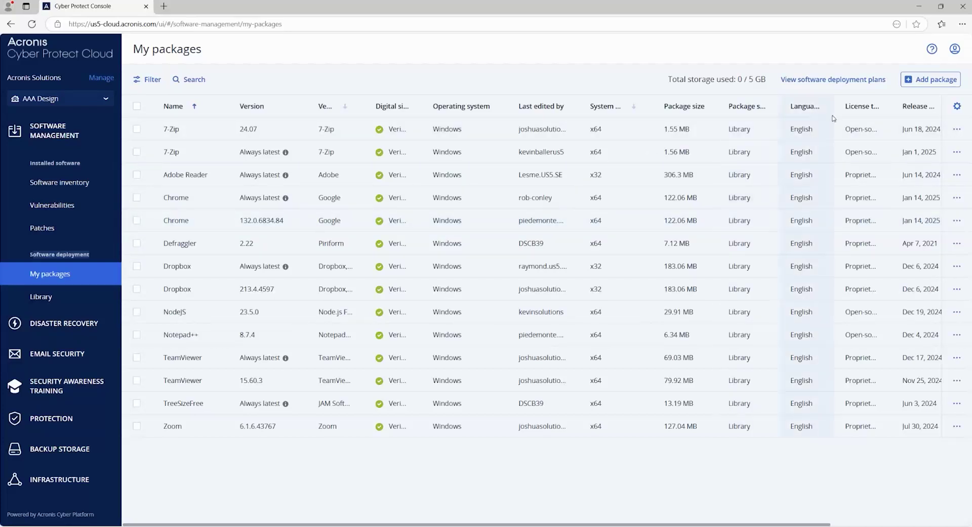
left_click(940, 79)
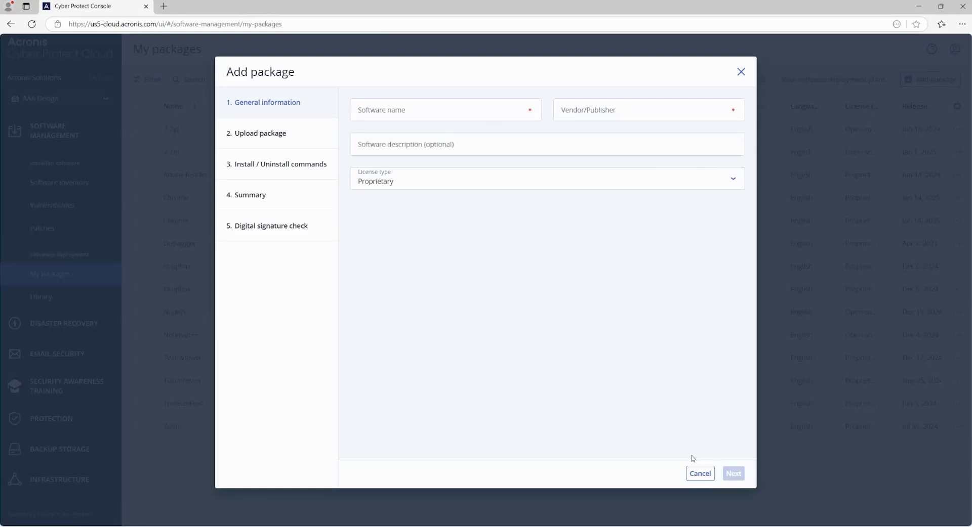
left_click(742, 73)
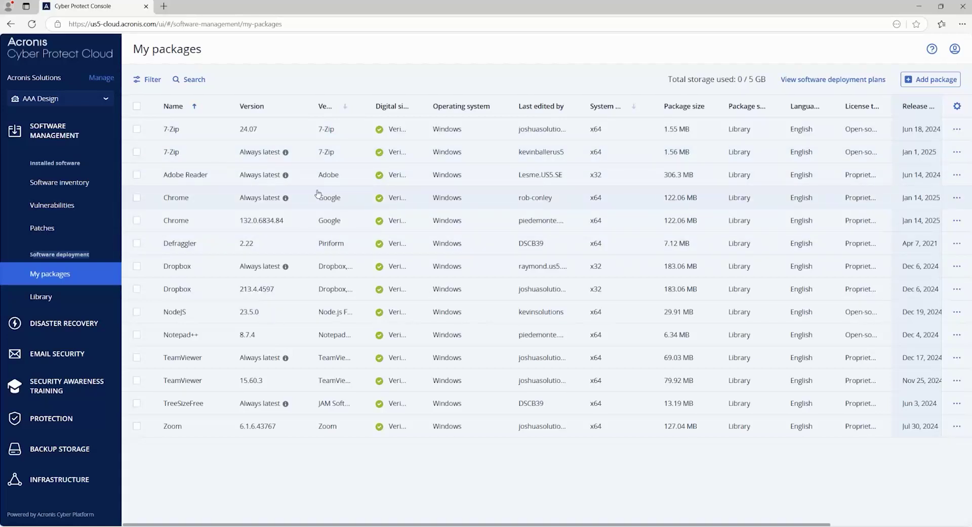
Step: View the details of the always-latest 7-Zip package and close them
left_click(148, 157)
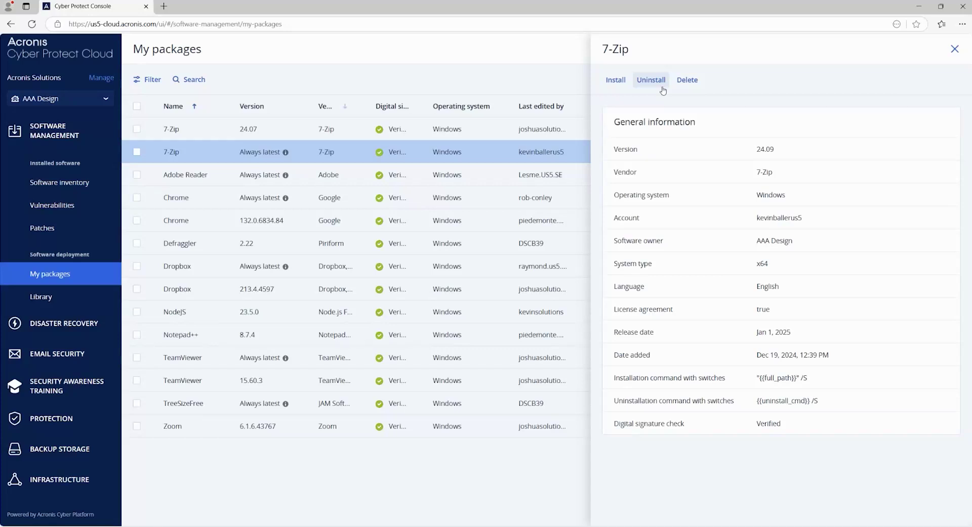
left_click(955, 49)
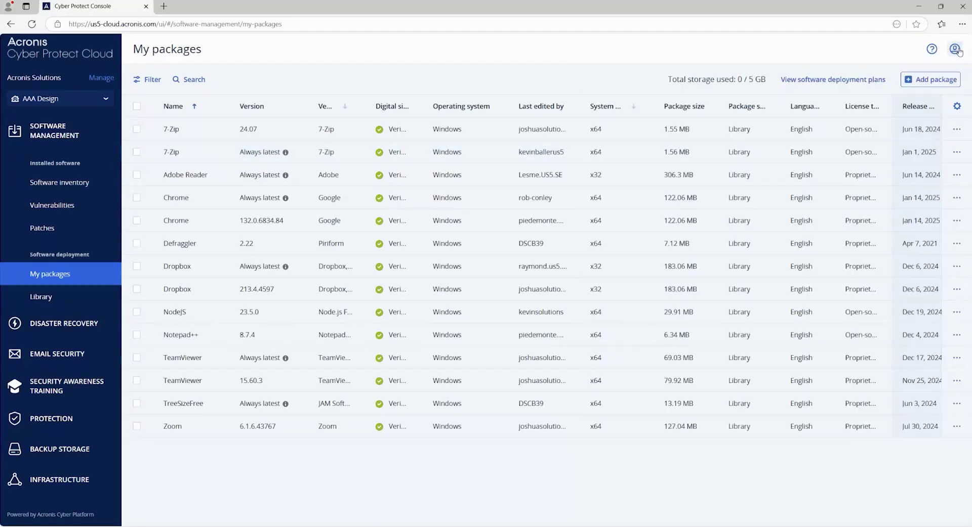
Step: Return to the list of software deployment plans among the management plans
scroll(30, 261, "up", 3)
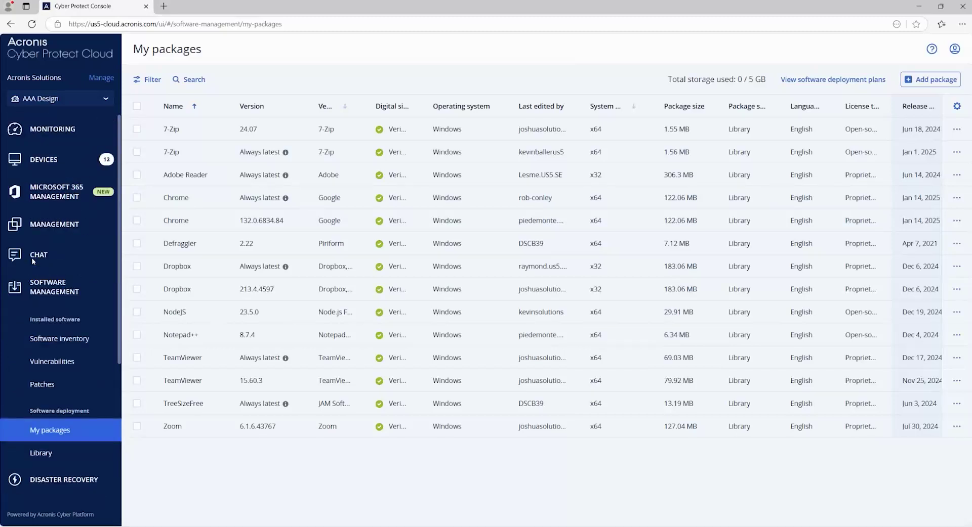
left_click(48, 224)
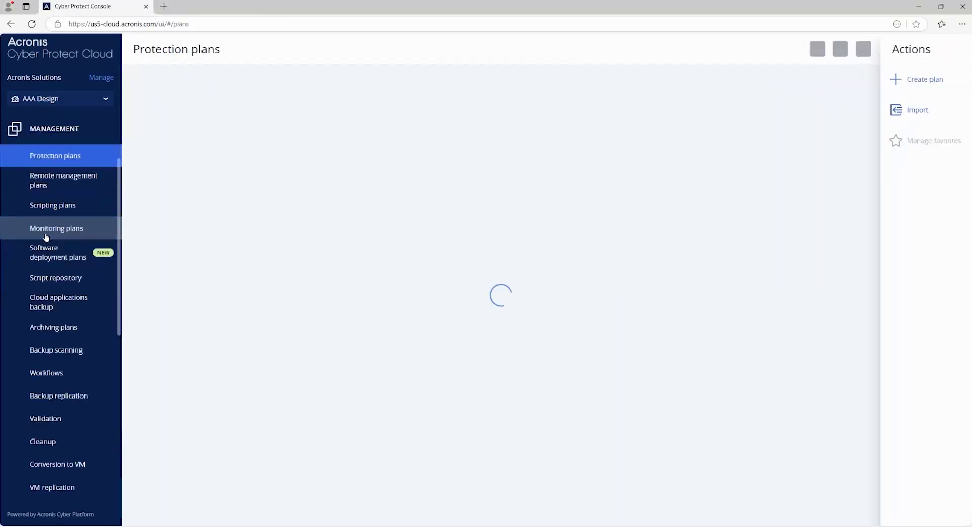
left_click(58, 261)
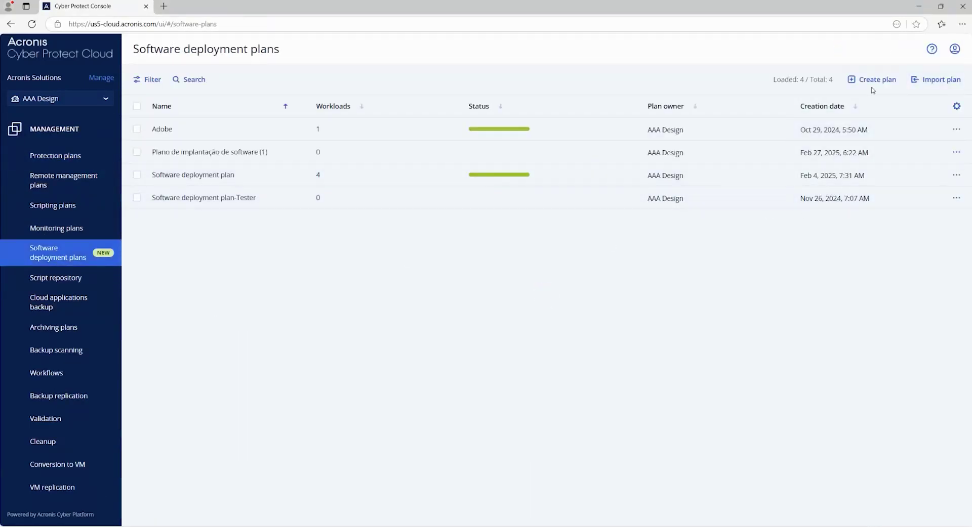
Step: Start a new software deployment plan and select the always-latest 7-Zip and Dropbox packages for installation
left_click(872, 79)
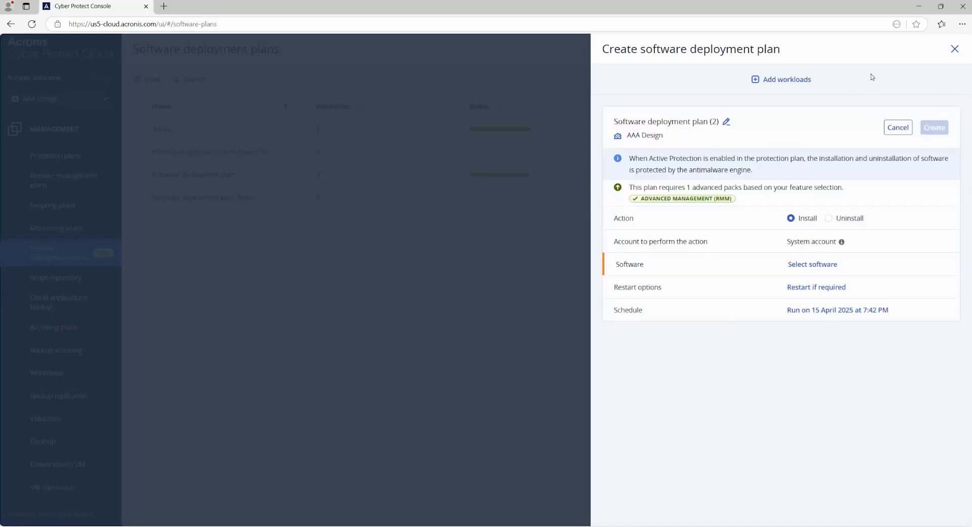
left_click(811, 264)
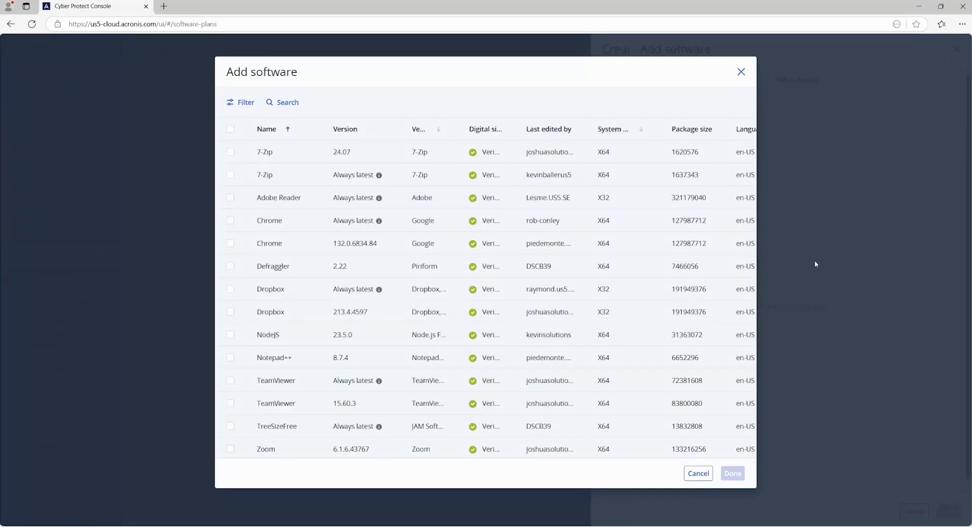
left_click(278, 177)
left_click(732, 474)
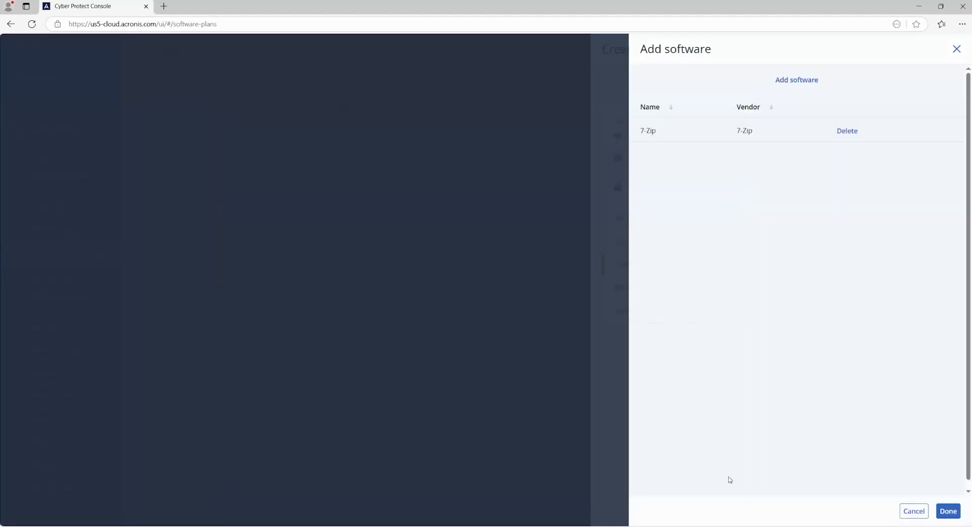
left_click(806, 85)
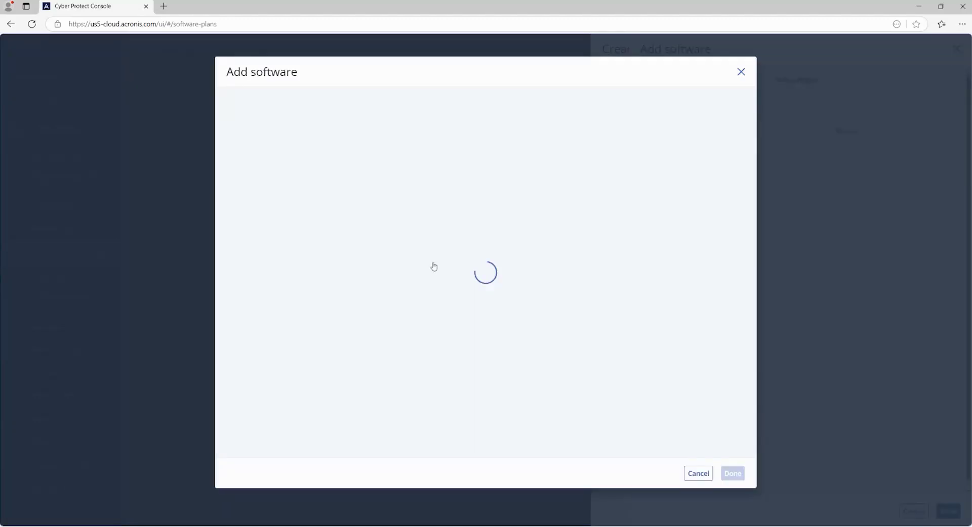
left_click(285, 291)
left_click(733, 474)
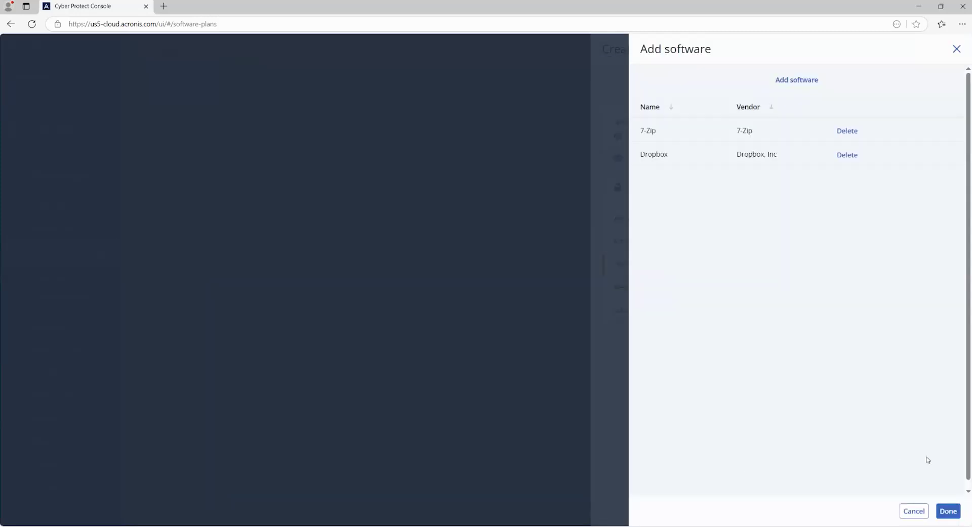
left_click(949, 517)
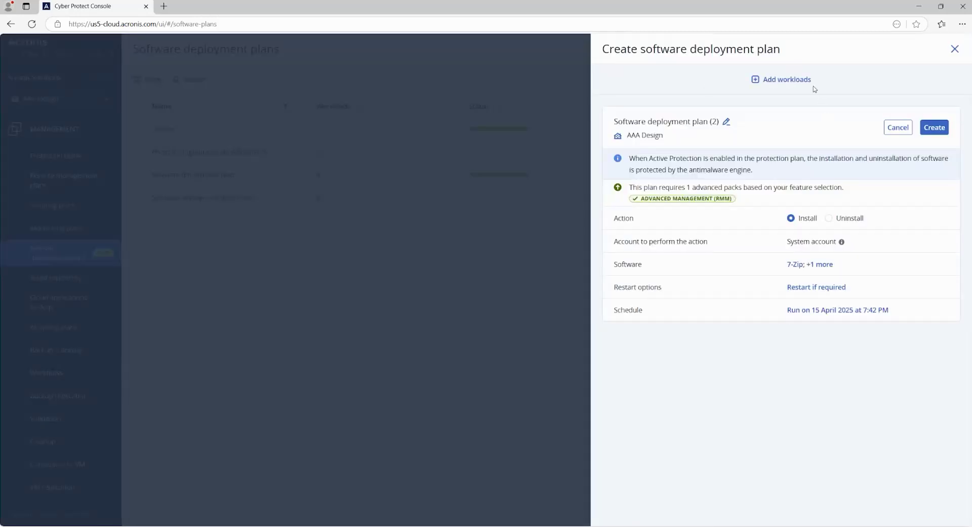
Step: Add every workload listed under All devices to the new software deployment plan
left_click(812, 86)
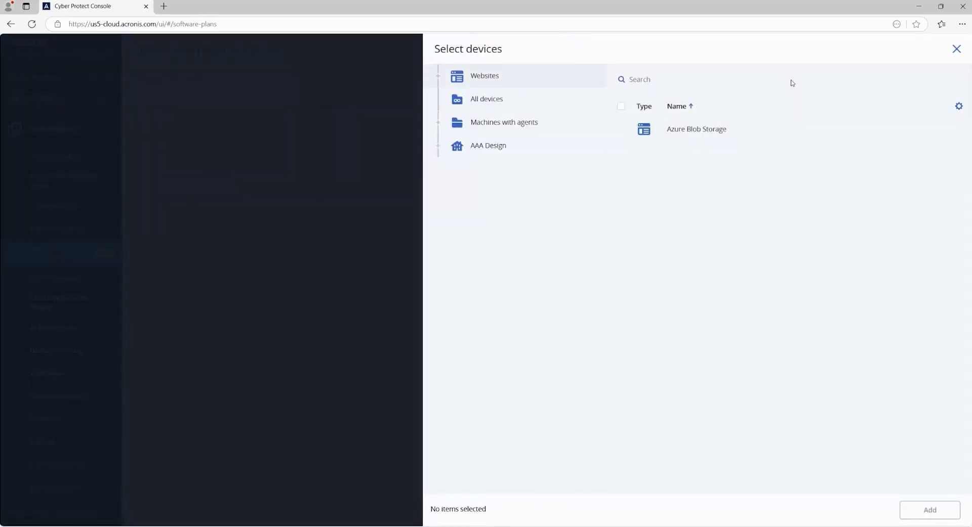
left_click(477, 99)
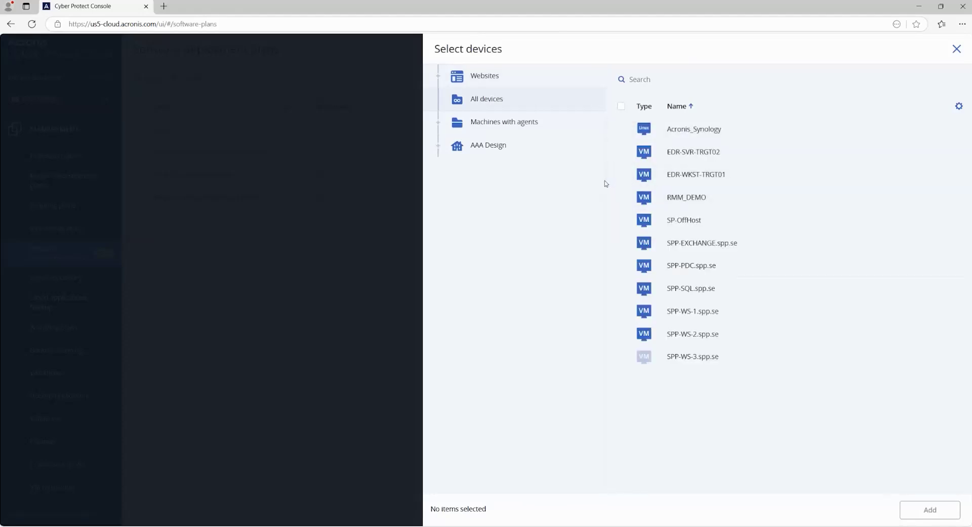
left_click(621, 175)
left_click(621, 198)
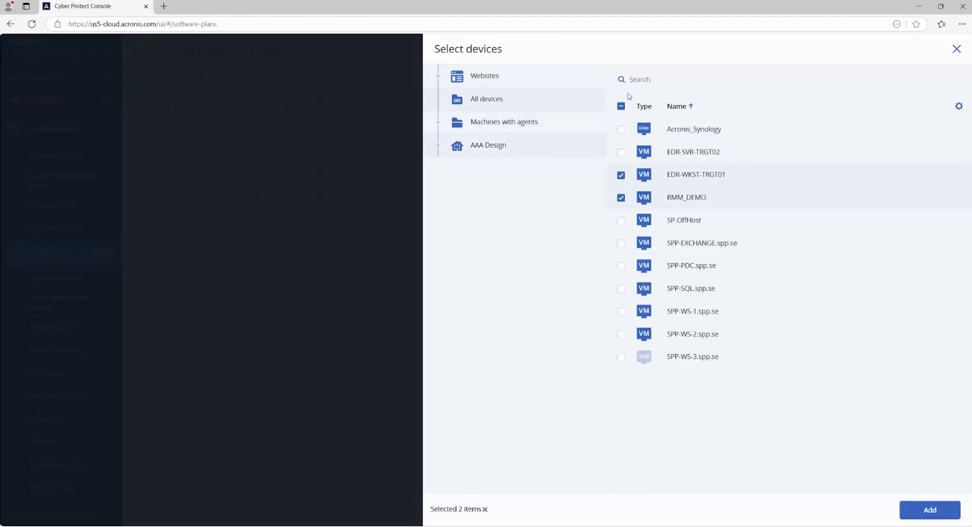
left_click(621, 107)
left_click(622, 106)
left_click(622, 106)
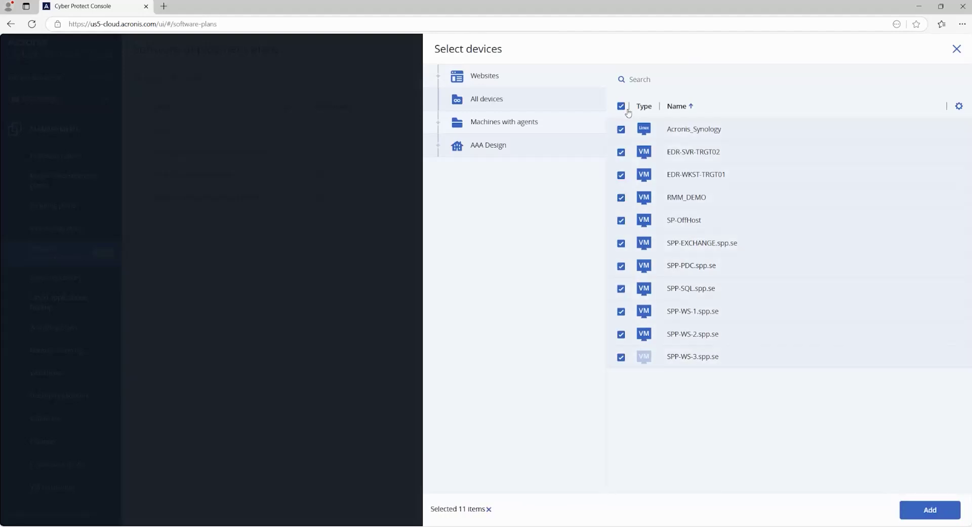
left_click(942, 512)
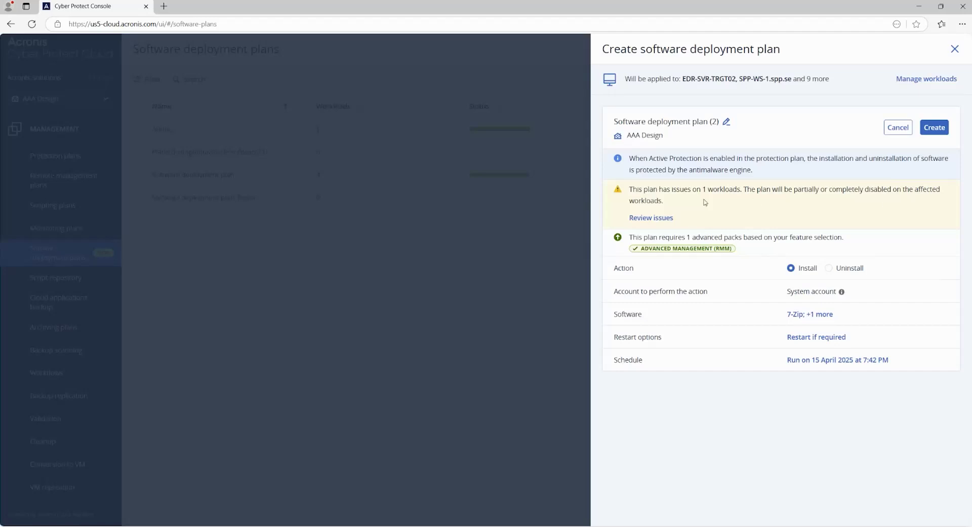
Step: Review the plan's compatibility issues, remove the Acronis_Synology workload from it, and discard the unsaved plan
left_click(658, 219)
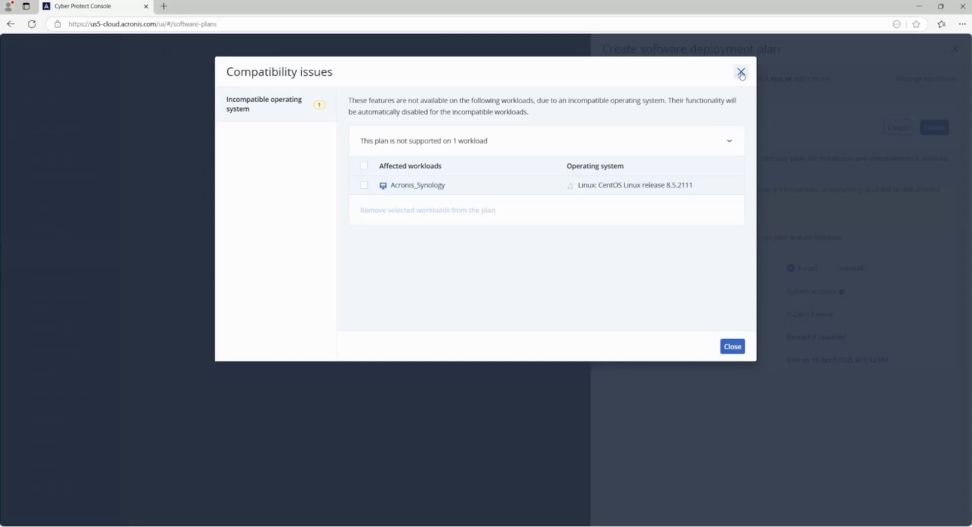
left_click(364, 185)
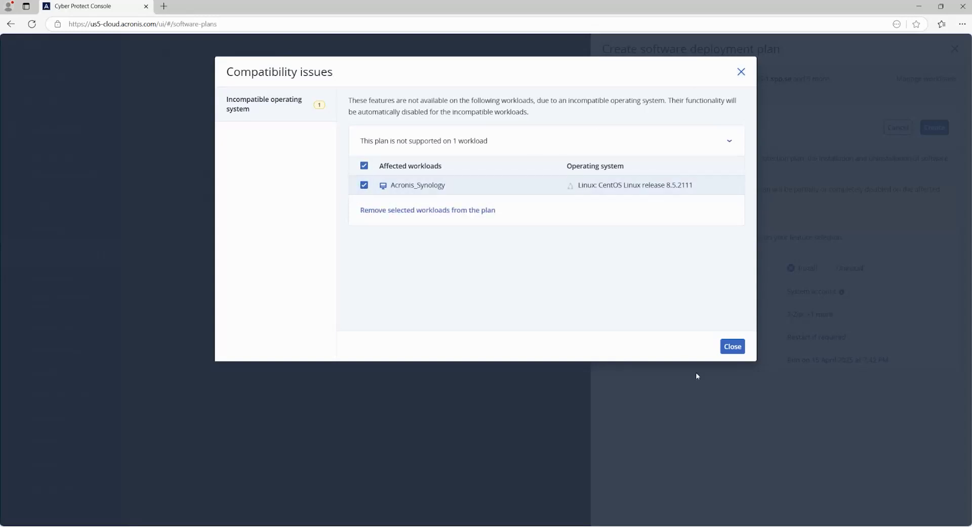
left_click(427, 210)
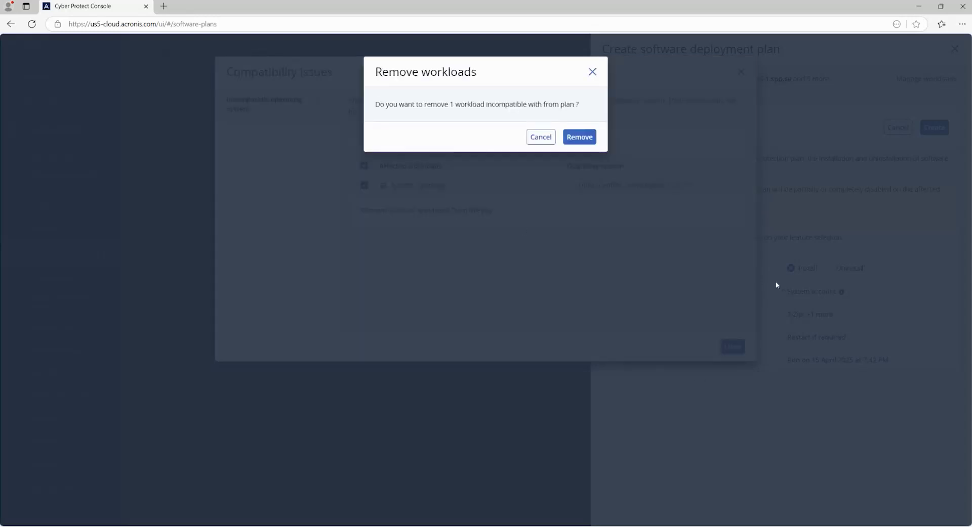
left_click(586, 142)
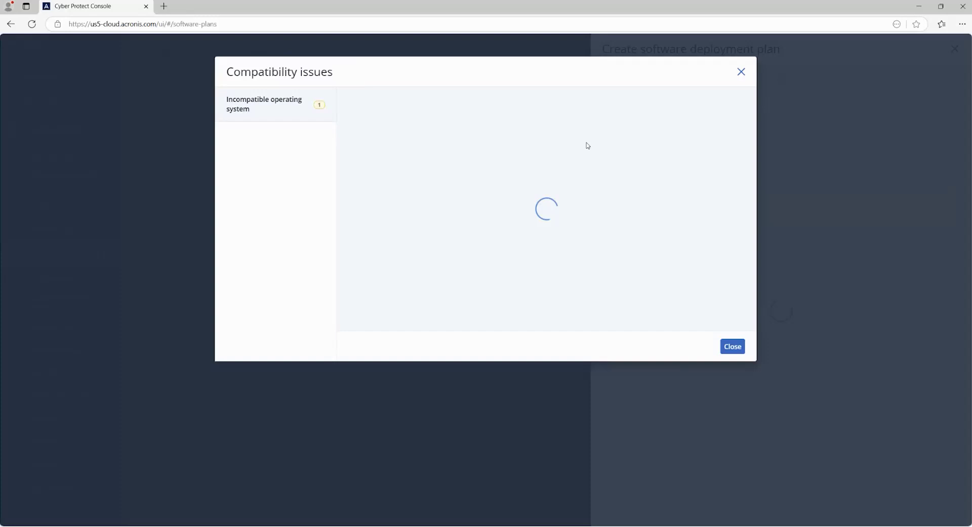
left_click(732, 347)
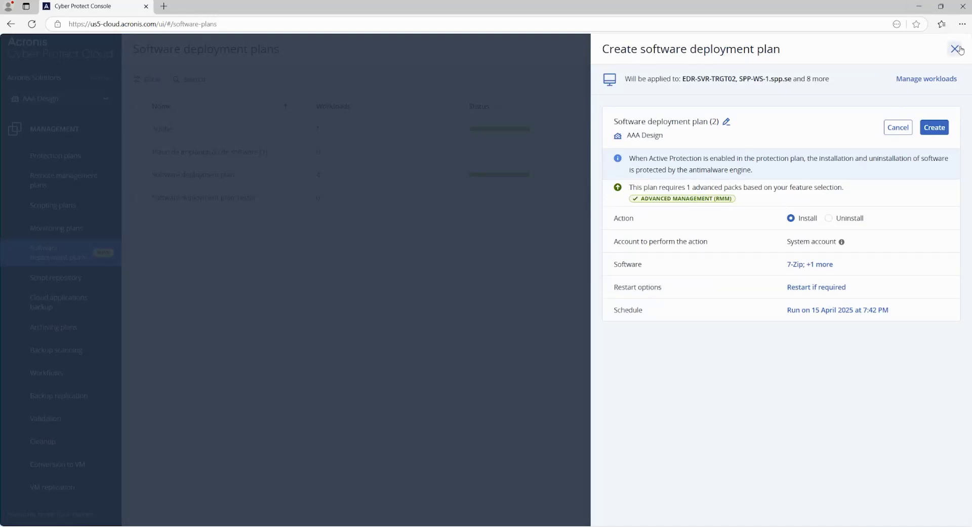
left_click(956, 49)
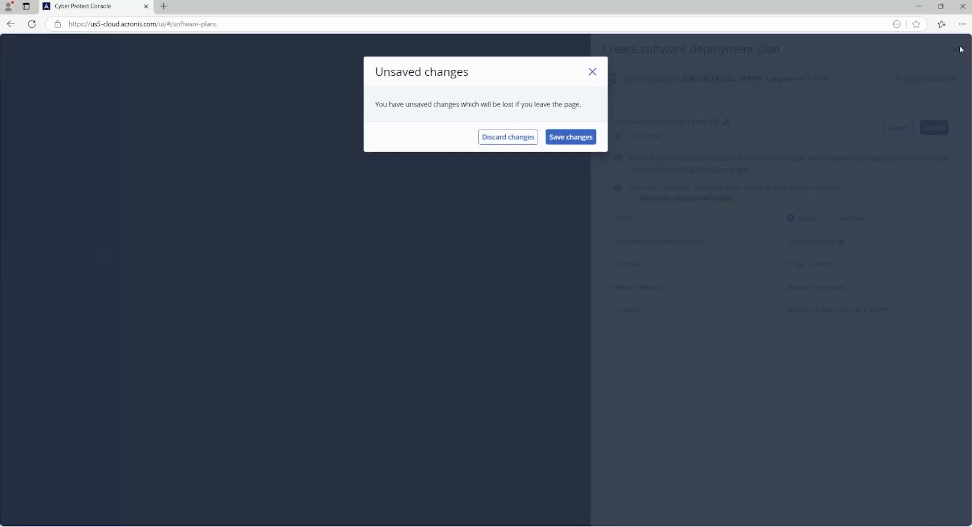
left_click(510, 136)
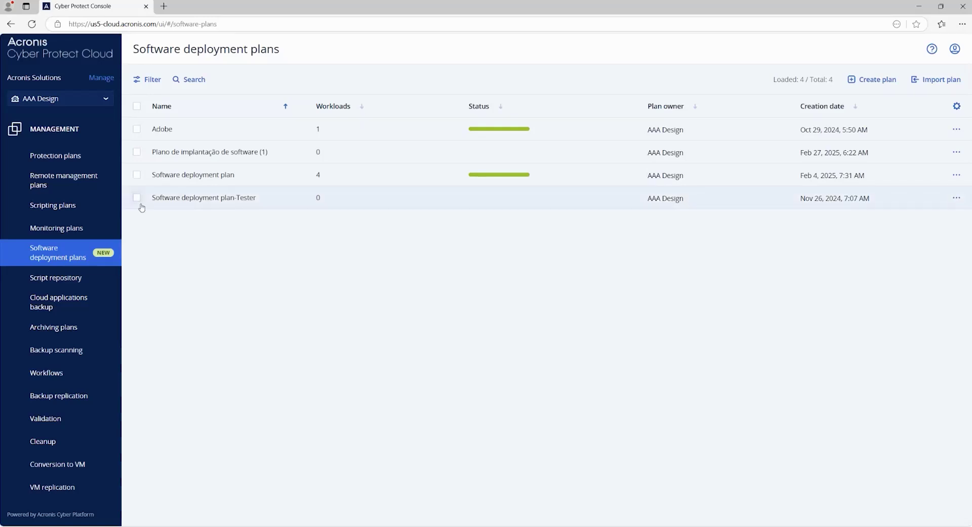
Step: Open the monitoring plans, view the details of the Baseline Monitoring plan and close them
scroll(78, 198, "up", 2)
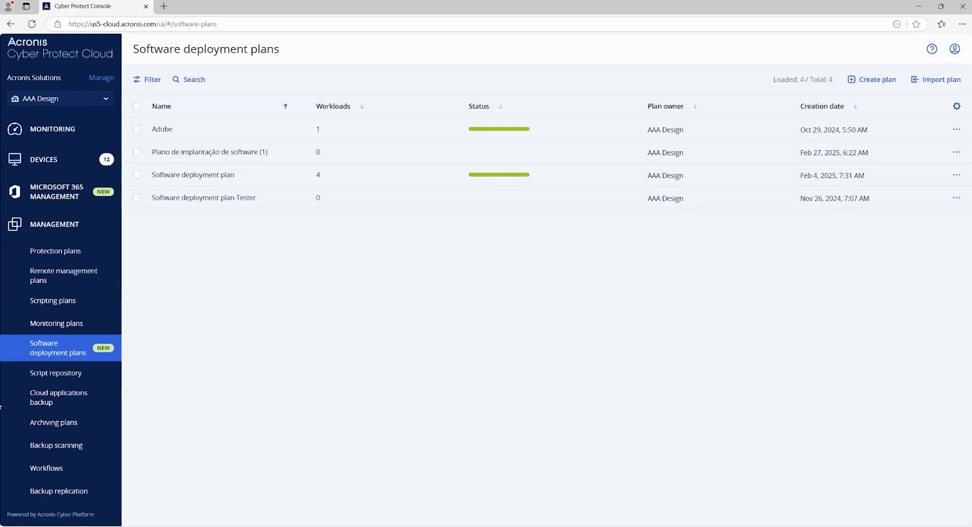
left_click(56, 321)
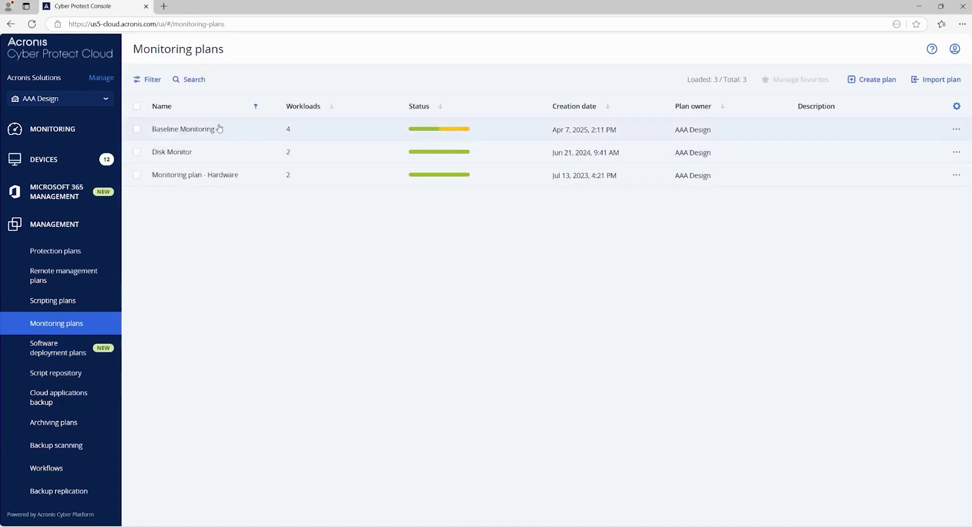
left_click(254, 135)
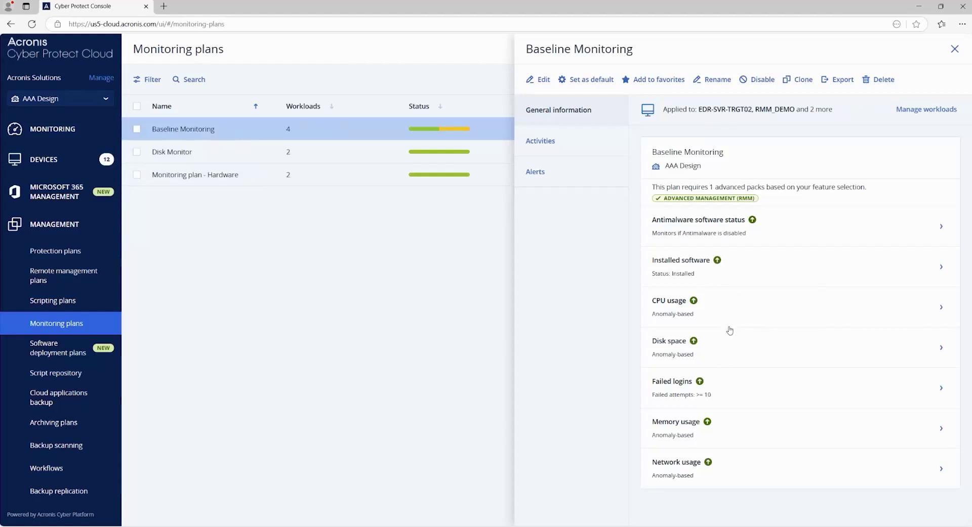
left_click(955, 49)
Step: Start a new monitoring plan from the Custom template and choose CPU temperature as the monitor to add
left_click(888, 79)
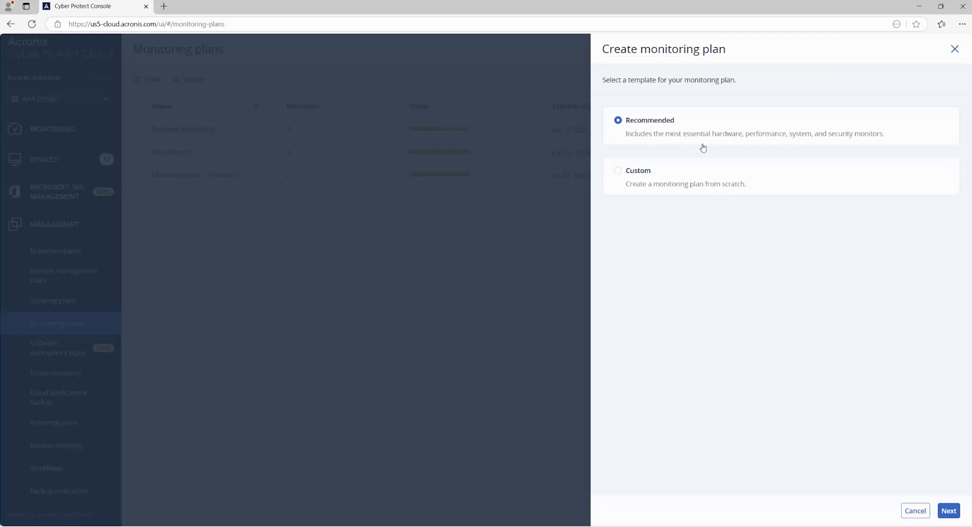
left_click(618, 172)
left_click(948, 511)
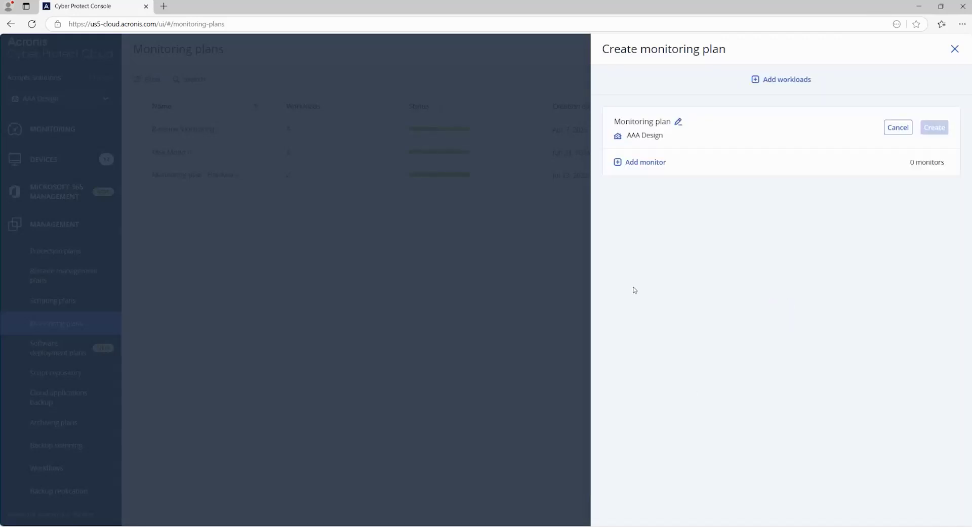
left_click(648, 162)
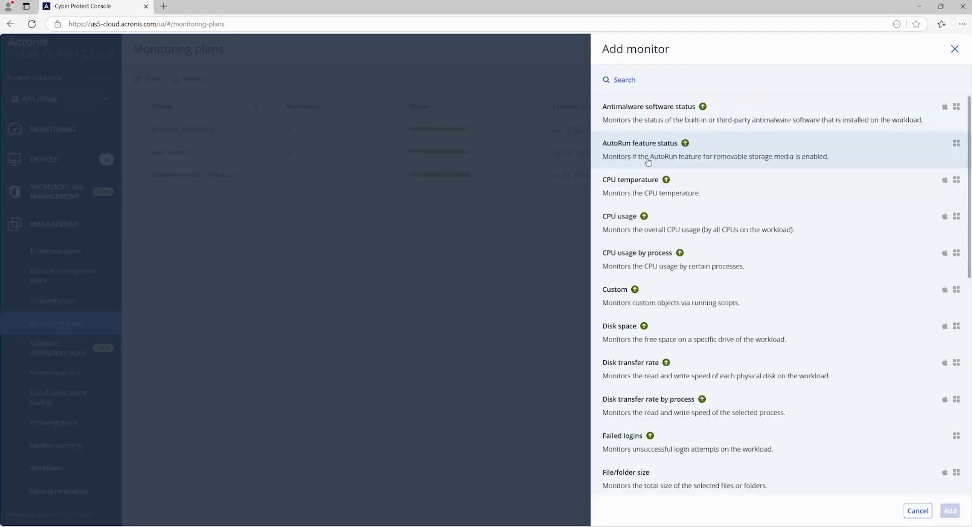
left_click(749, 184)
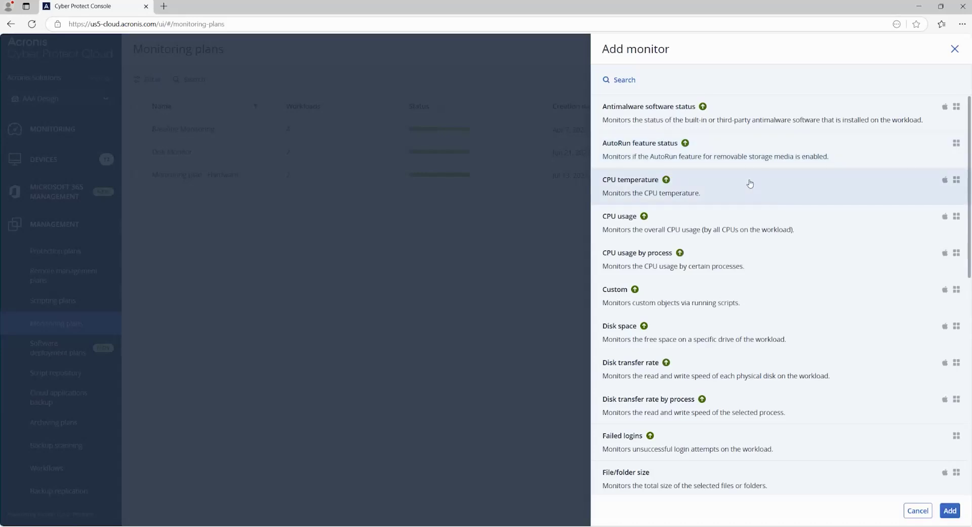
left_click(950, 511)
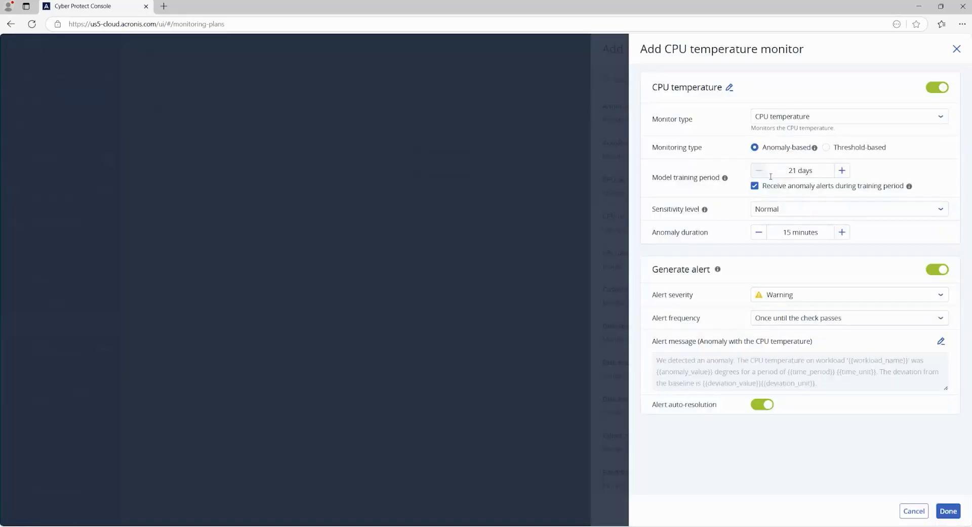
Step: Switch the new monitor's type to Disk space and set it back to CPU temperature
left_click(811, 118)
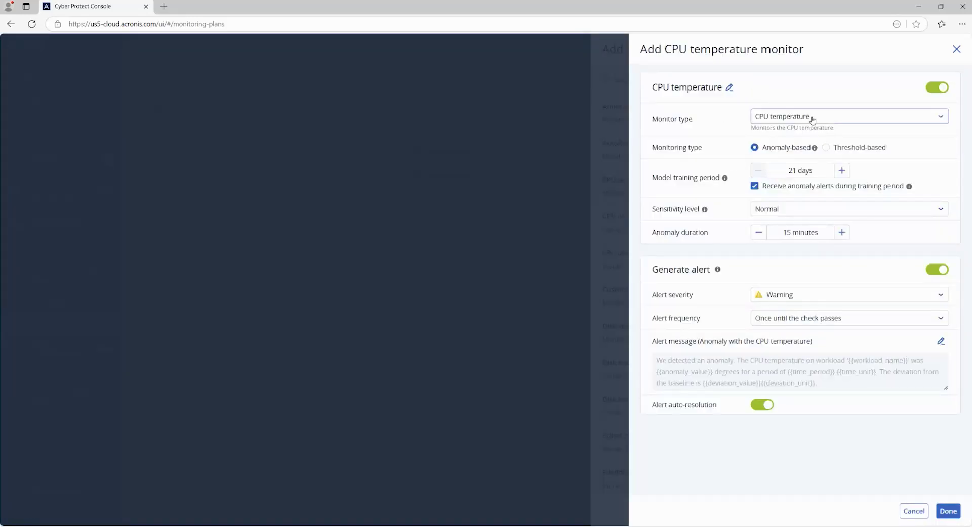
left_click(812, 120)
left_click(812, 120)
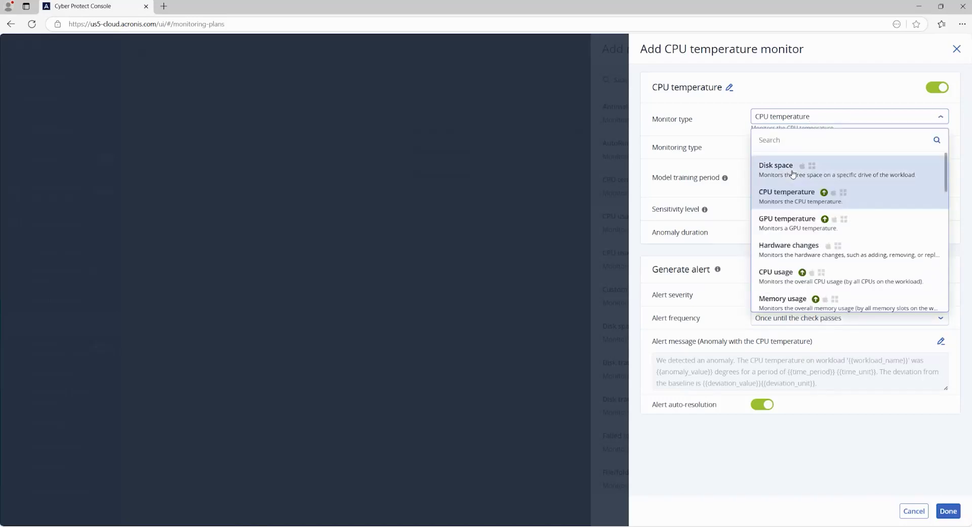
left_click(792, 169)
left_click(832, 121)
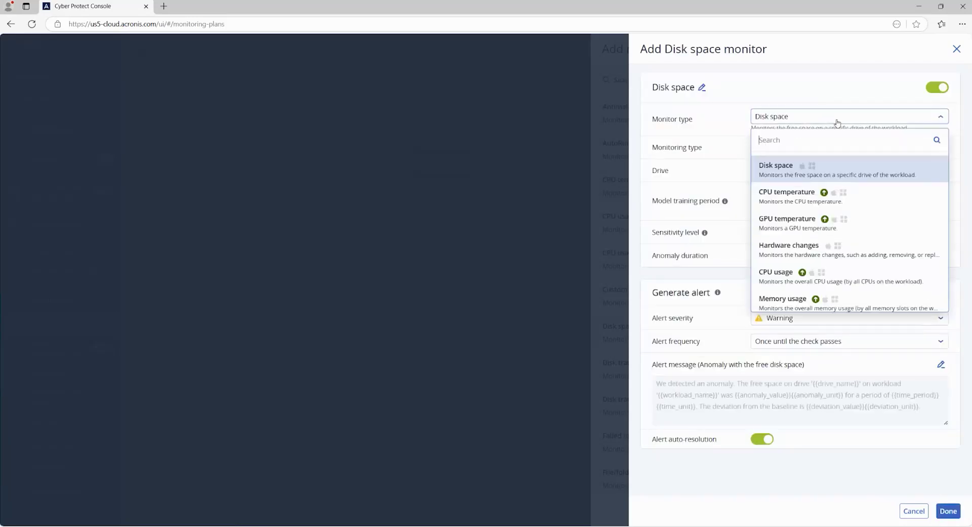
left_click(799, 196)
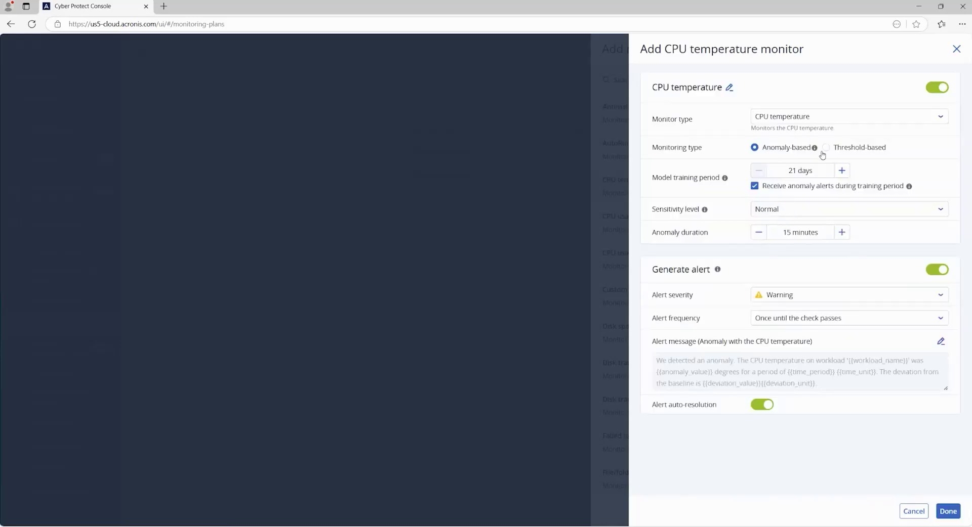
Step: View the explanation of anomaly-based monitoring and set the CPU temperature monitor to threshold-based
mouse_move(814, 150)
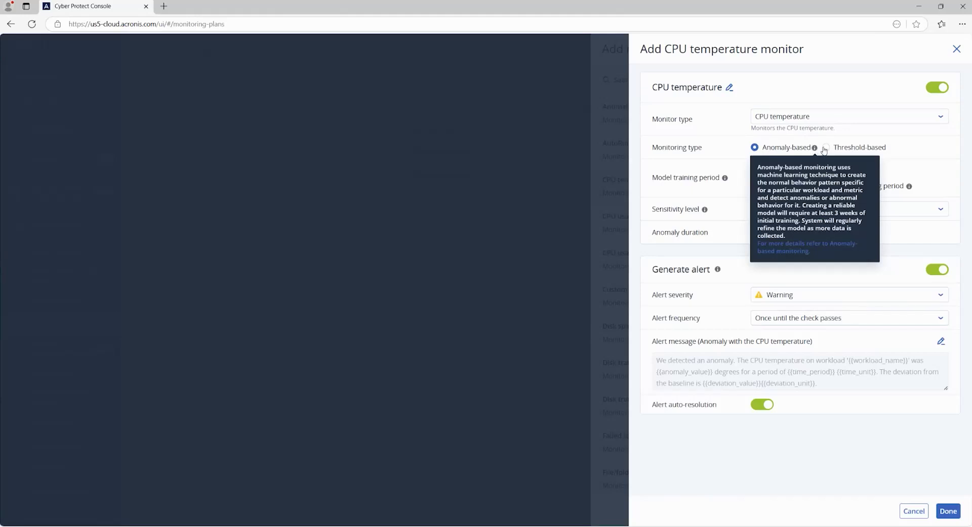
left_click(826, 148)
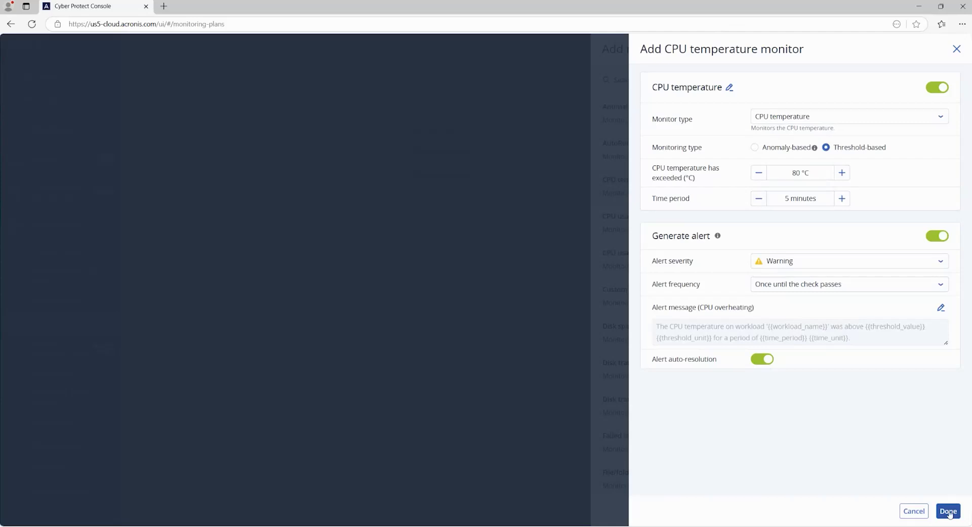
Step: Confirm the threshold-based CPU temperature monitor for the new plan and browse the other monitors that can be added
left_click(948, 513)
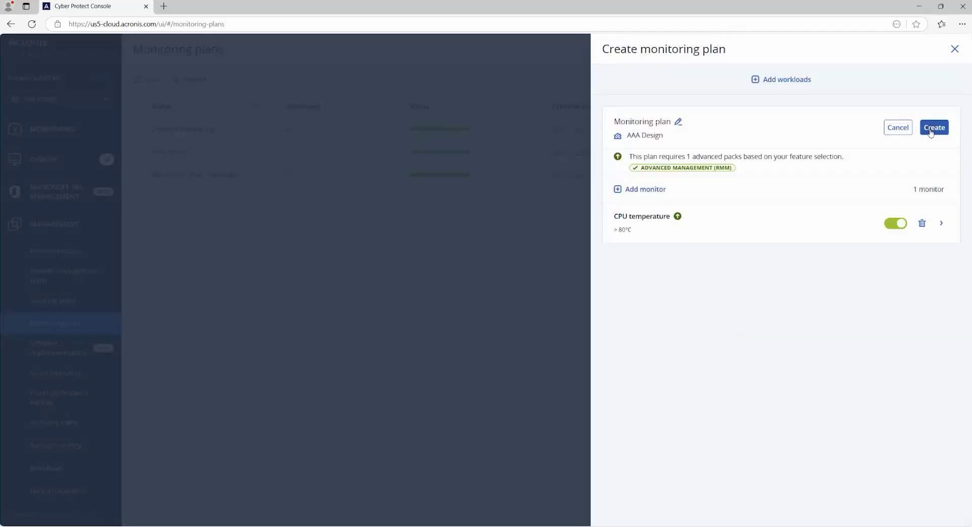
left_click(653, 190)
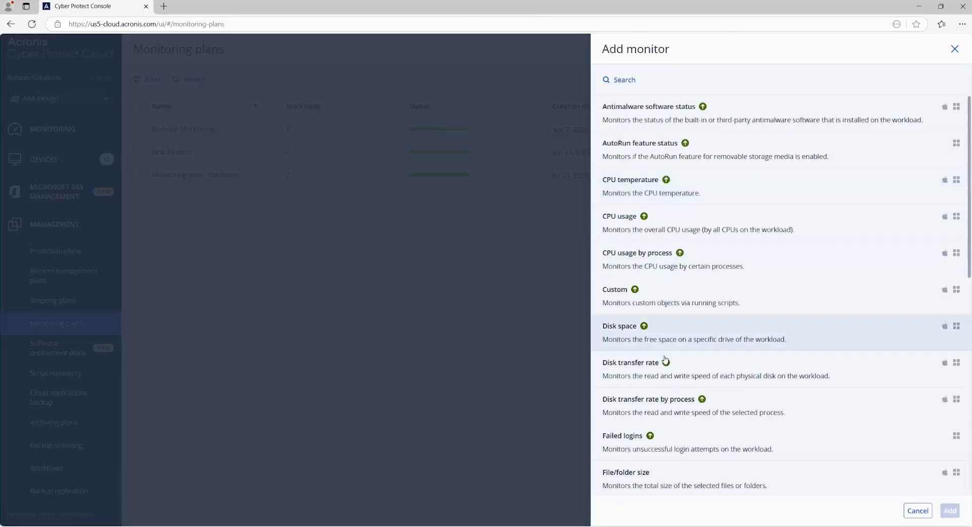
scroll(698, 384, "down", 3)
scroll(697, 384, "up", 3)
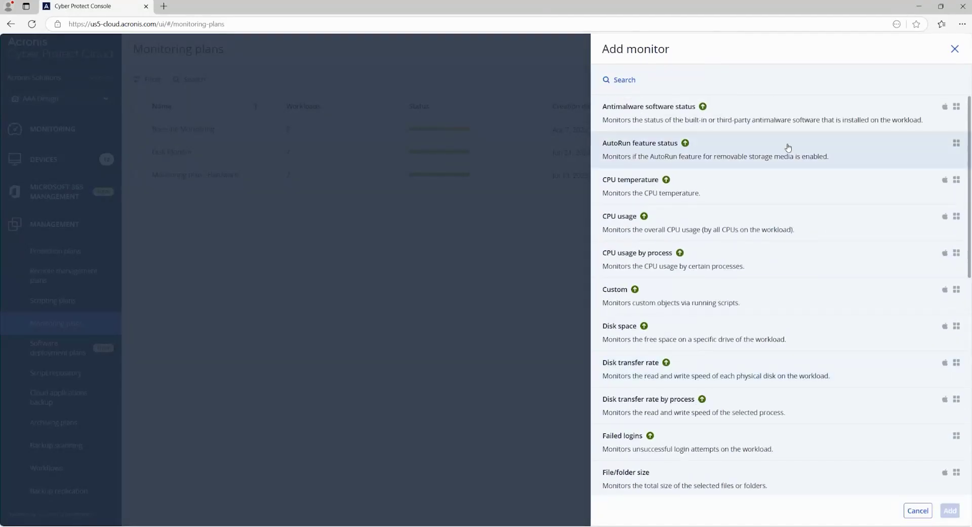
Step: Close the list of available monitors and discard the unsaved monitoring plan
left_click(954, 49)
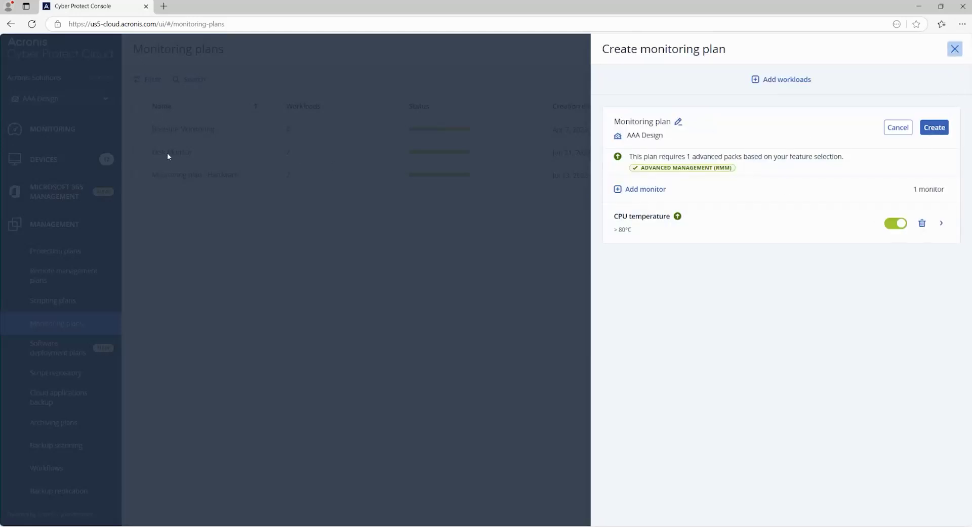
left_click(898, 127)
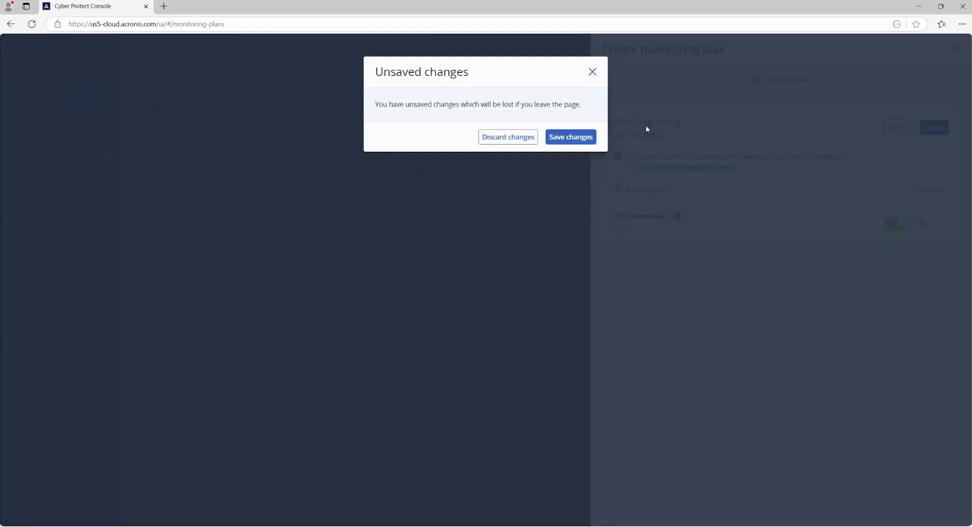
left_click(529, 139)
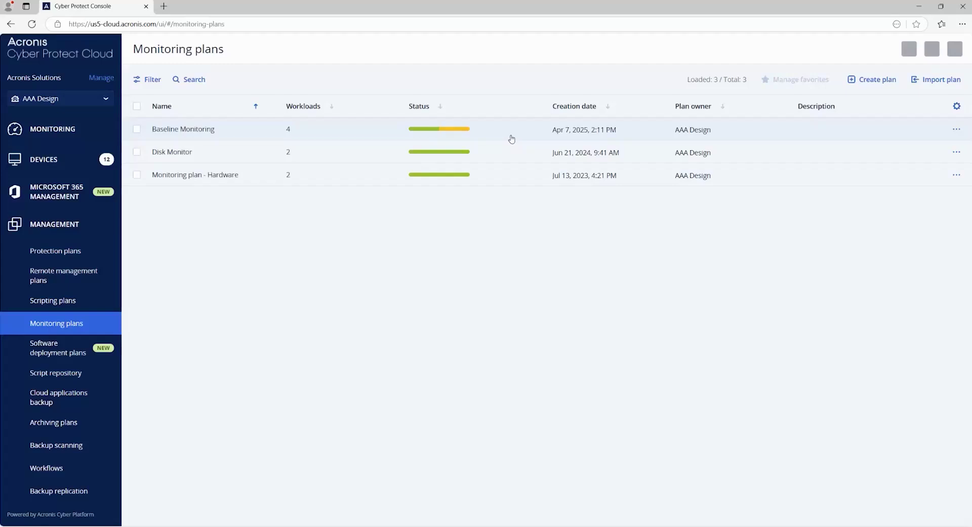
Step: View the Baseline Monitoring plan's alerts and the response actions offered for the disk space anomaly and installed software alerts, and close the plan
left_click(232, 130)
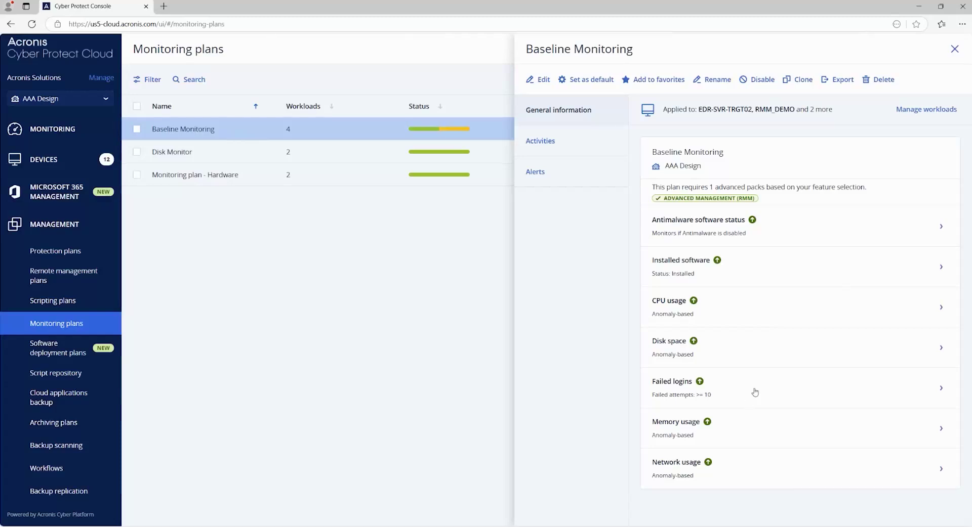
left_click(560, 177)
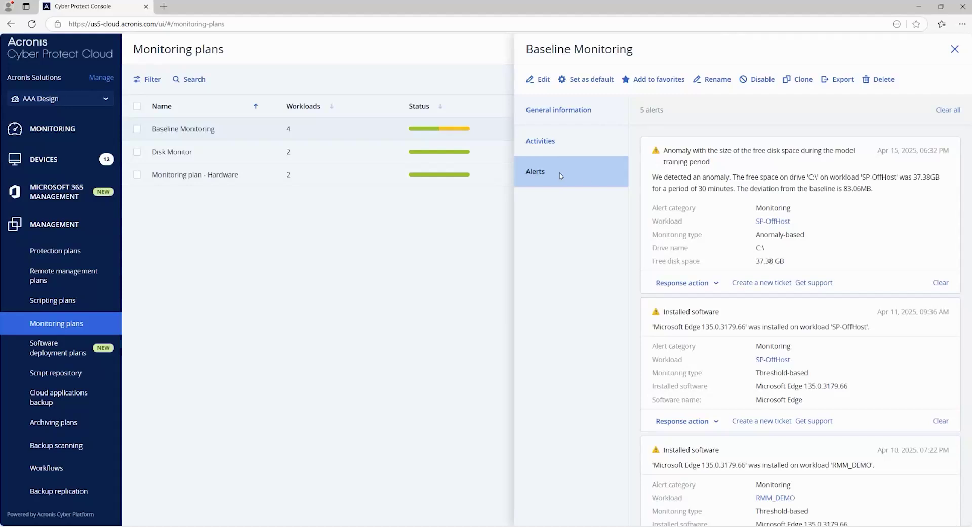
left_click(699, 285)
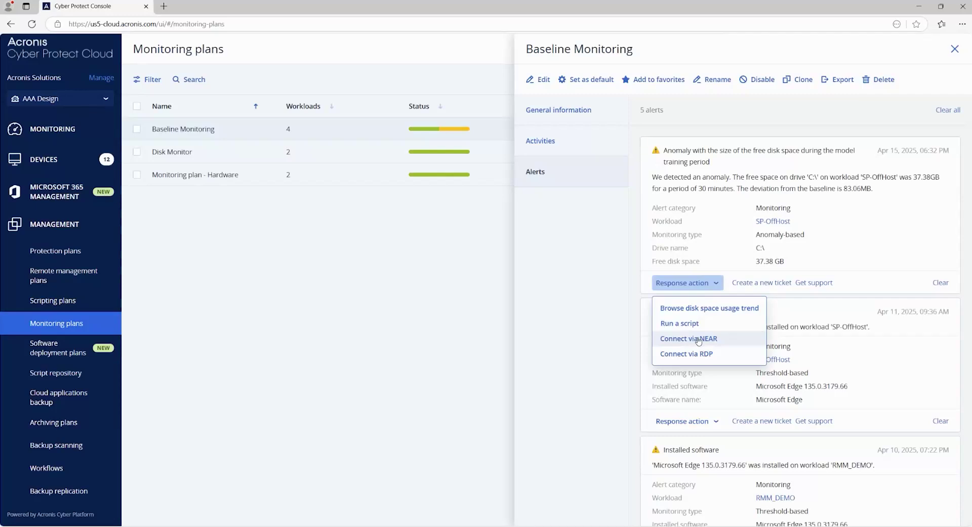
left_click(898, 375)
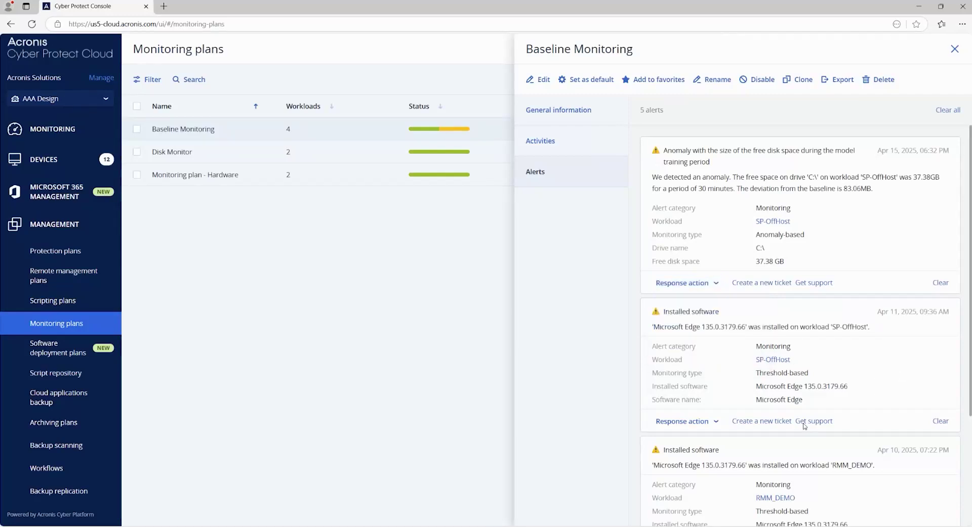
left_click(708, 422)
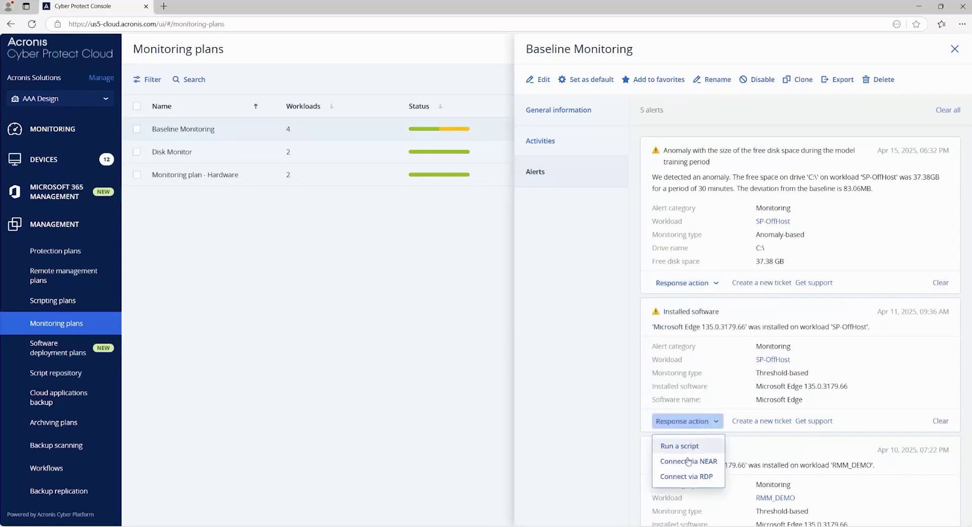
left_click(884, 374)
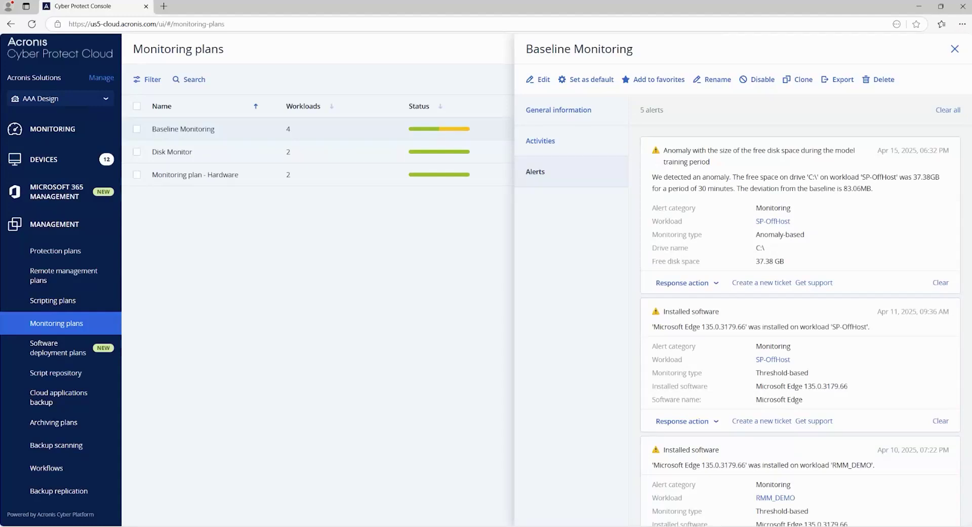
left_click(955, 50)
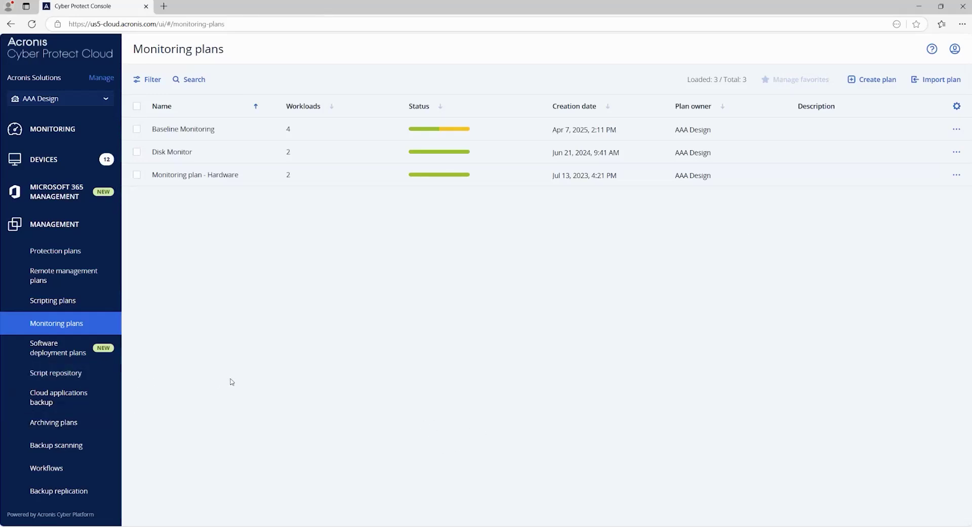
Step: Open the script repository and browse the ready-made scripts in the Library
left_click(47, 379)
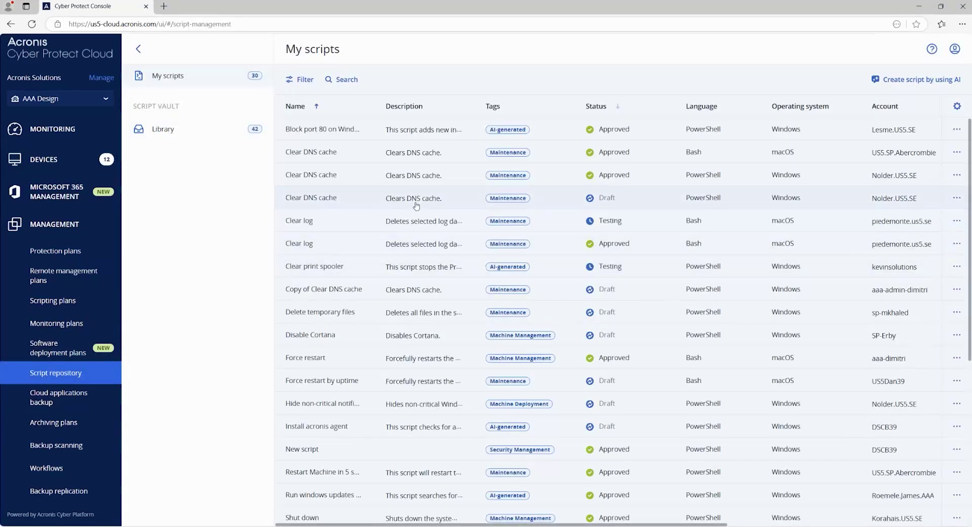
left_click(160, 132)
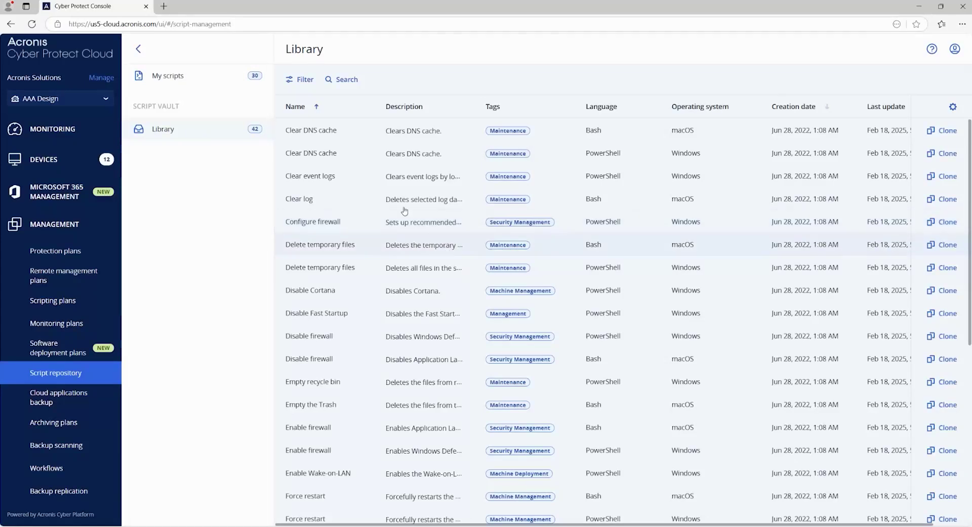
scroll(400, 200, "down", 4)
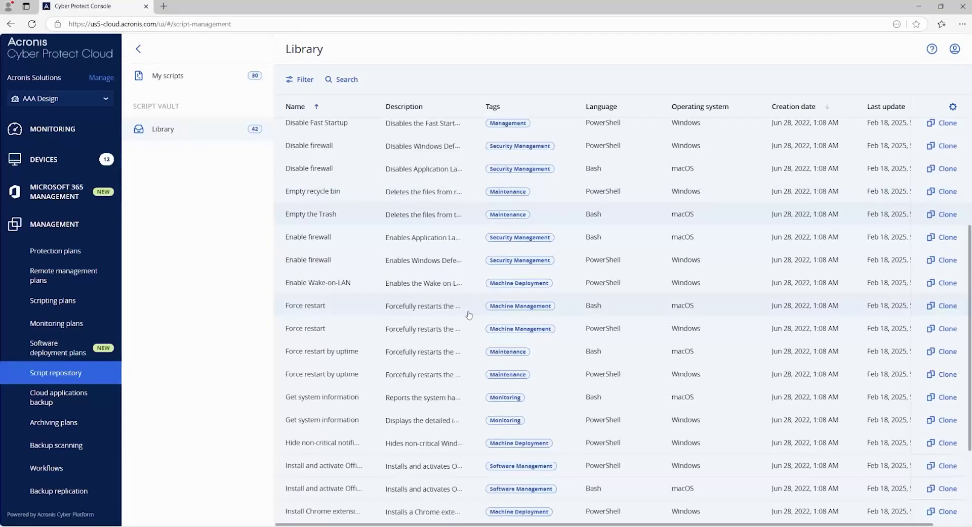
scroll(466, 315, "down", 3)
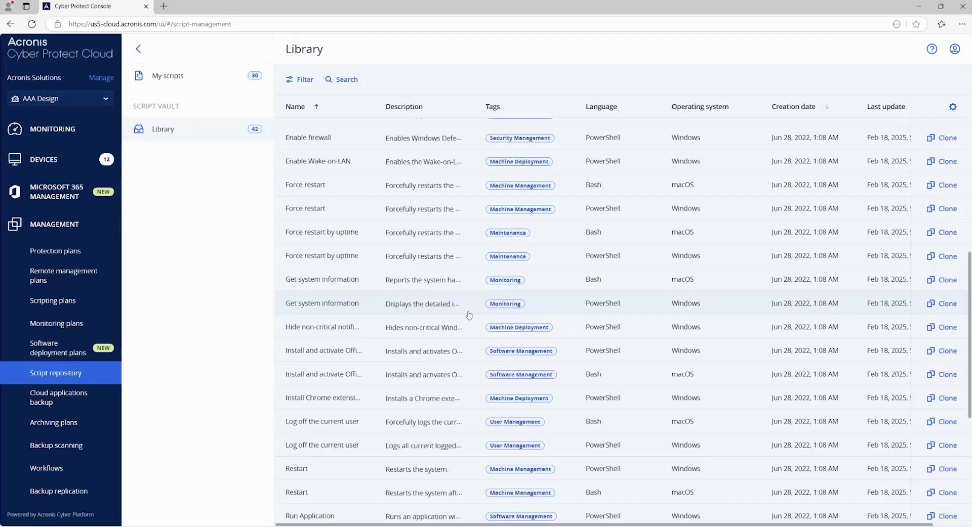
scroll(469, 315, "down", 5)
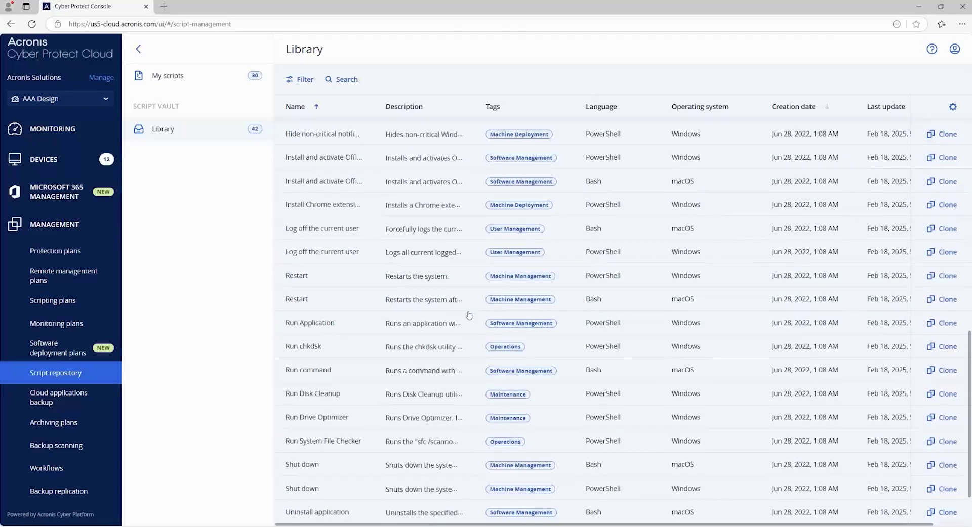
scroll(423, 299, "up", 4)
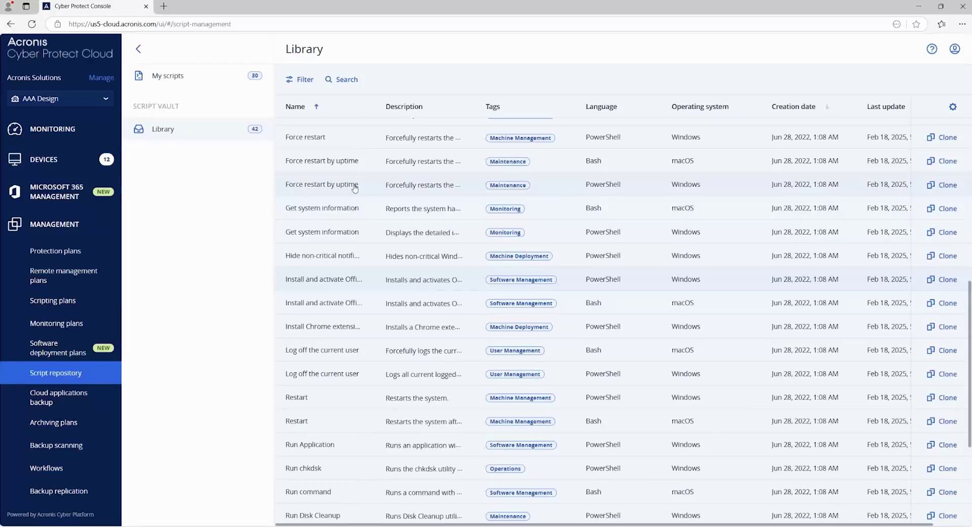
scroll(385, 167, "up", 8)
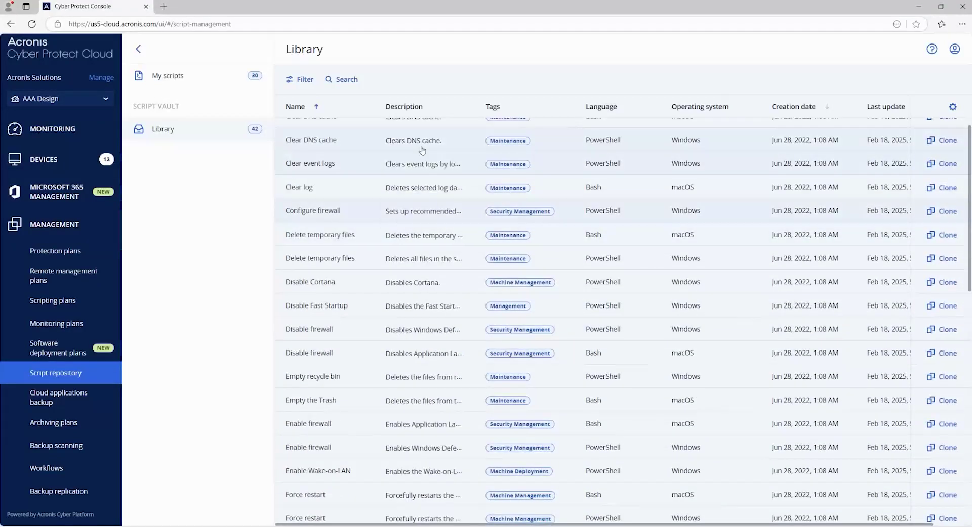
Step: Return to My scripts and start creating a new script by using AI
left_click(182, 78)
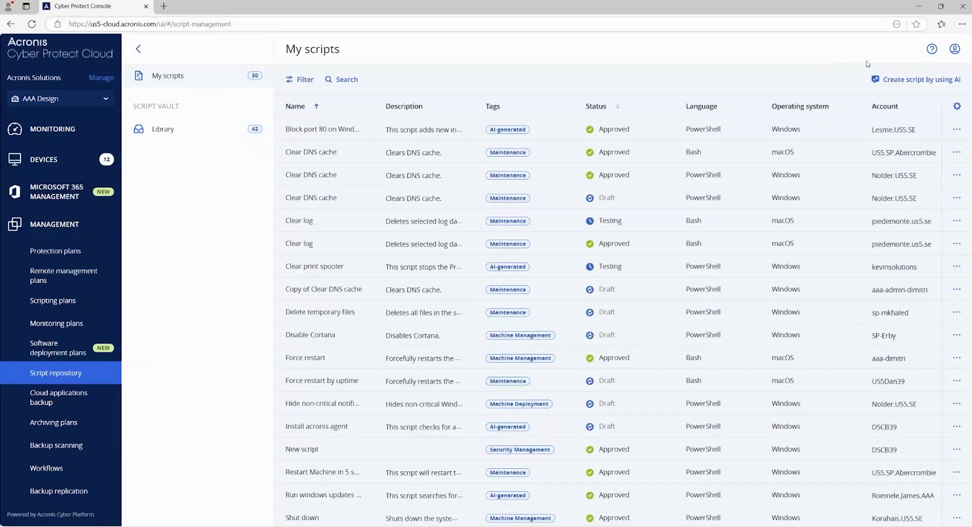
left_click(930, 81)
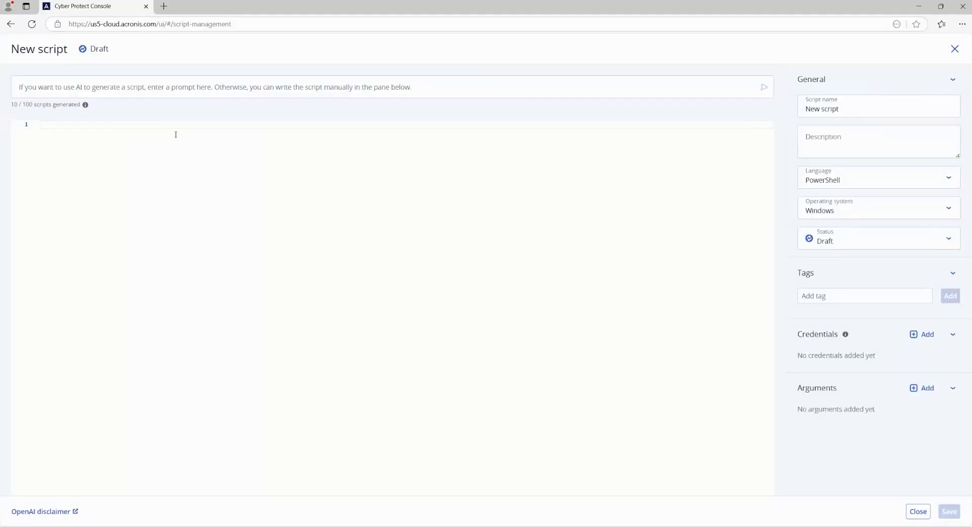
type("jgoksdfls'hjgsdf")
key("BackSpace")
key("BackSpace")
key("BackSpace")
key("BackSpace")
key("BackSpace")
key("BackSpace")
key("BackSpace")
key("BackSpace")
key("BackSpace")
key("BackSpace")
key("BackSpace")
key("BackSpace")
key("BackSpace")
key("BackSpace")
key("BackSpace")
key("BackSpace")
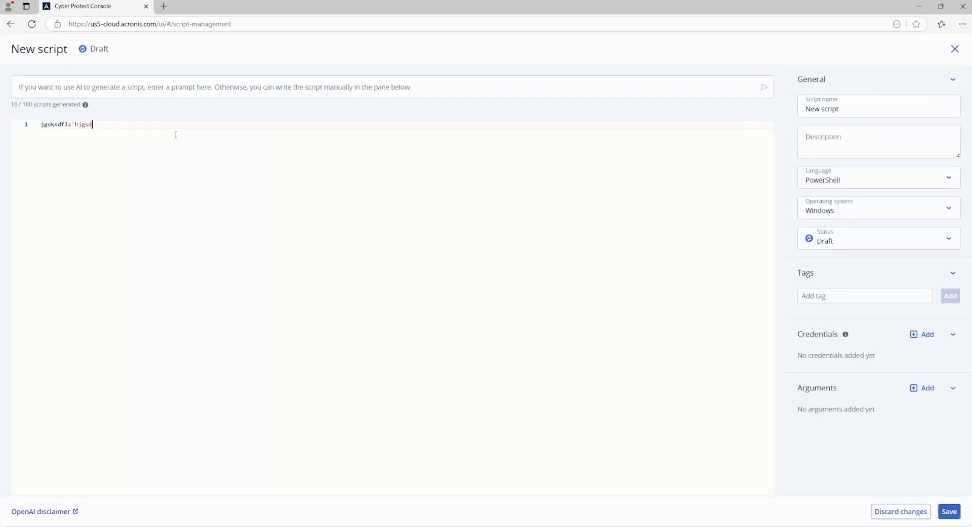
Step: Generate a PowerShell script for Windows with AI from the prompt "clear dns cache"
left_click(191, 85)
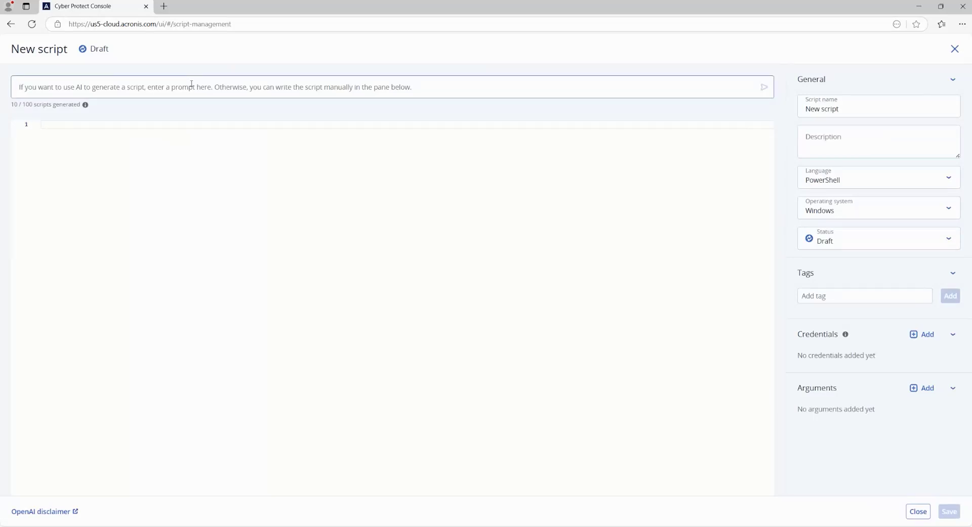
type("clear dns cah")
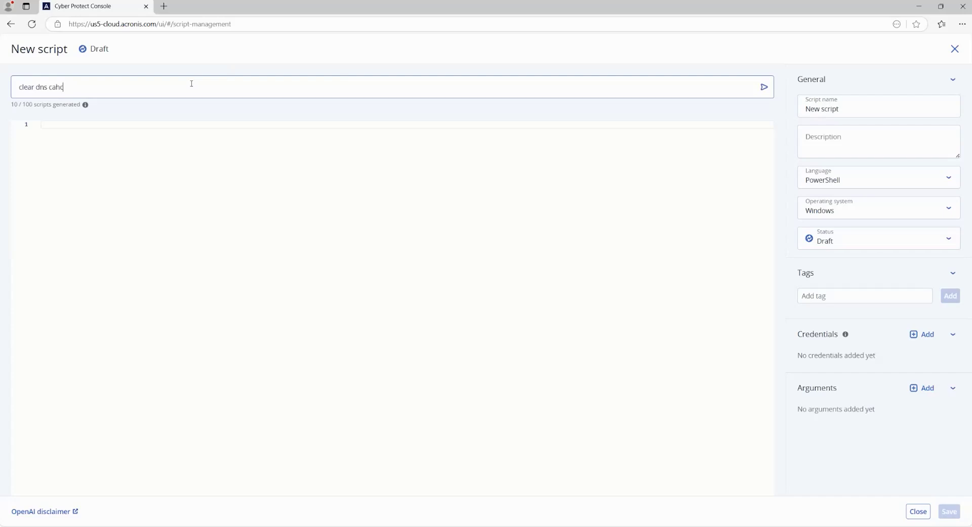
key("BackSpace")
type("che")
key("Return")
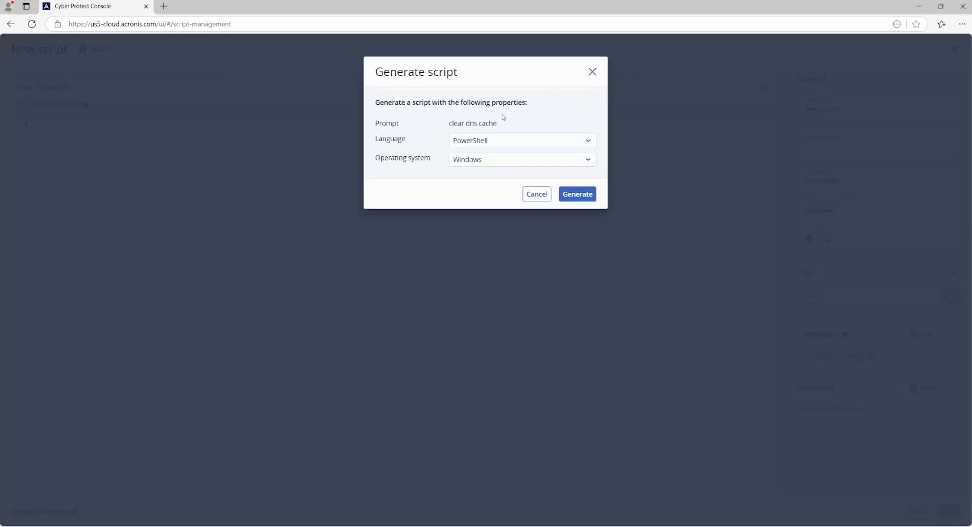
left_click(501, 150)
left_click(501, 150)
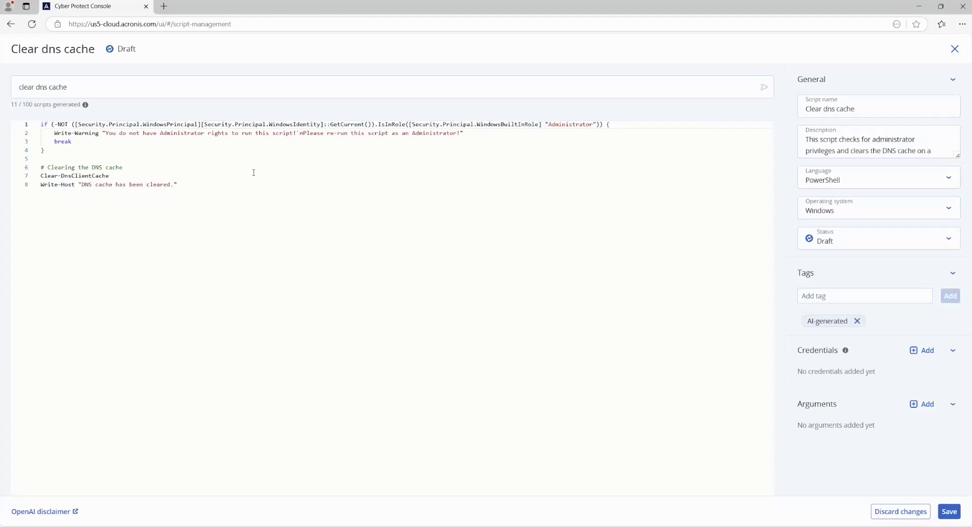
Step: View the status options for the generated Clear dns cache script and close it, discarding the changes
left_click(850, 240)
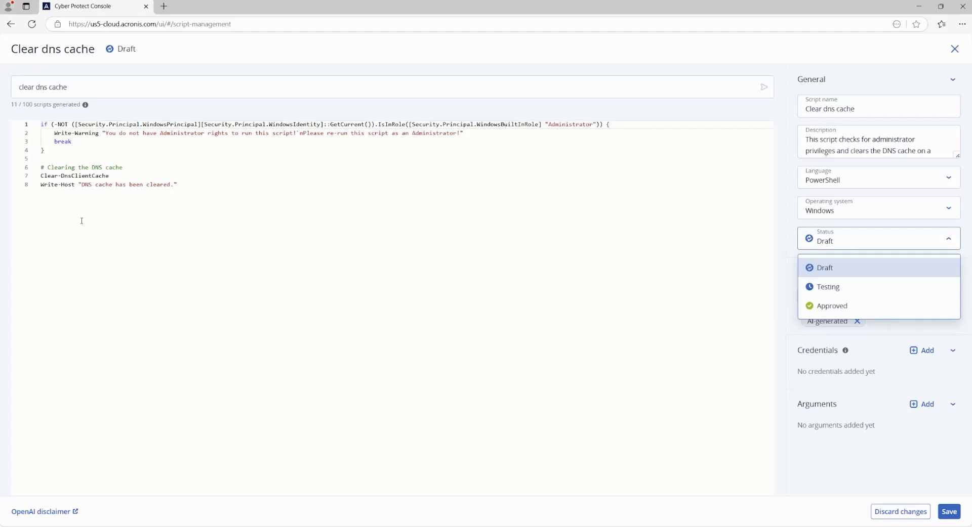
left_click(840, 248)
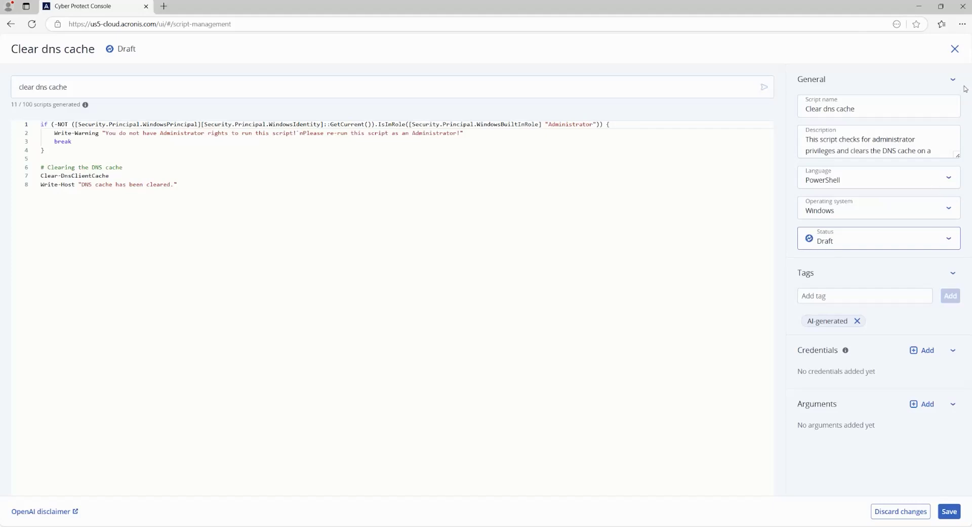
left_click(956, 49)
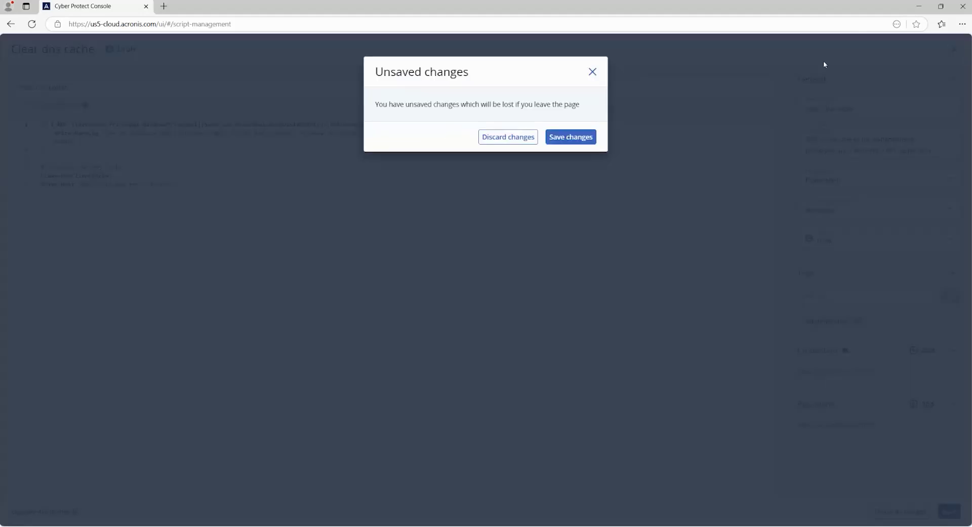
left_click(507, 137)
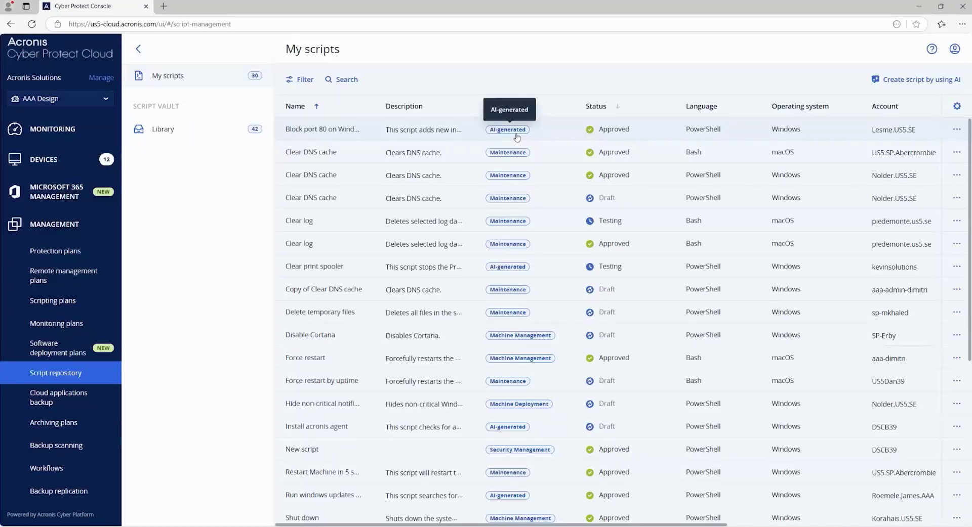
Step: Start creating a scripting plan and choose the first Clear DNS cache script as the script to run
left_click(104, 307)
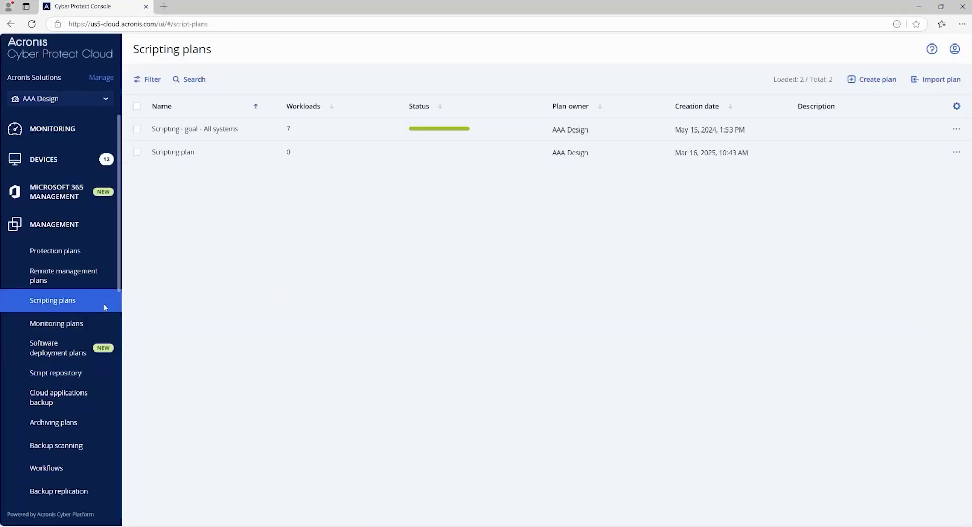
left_click(867, 77)
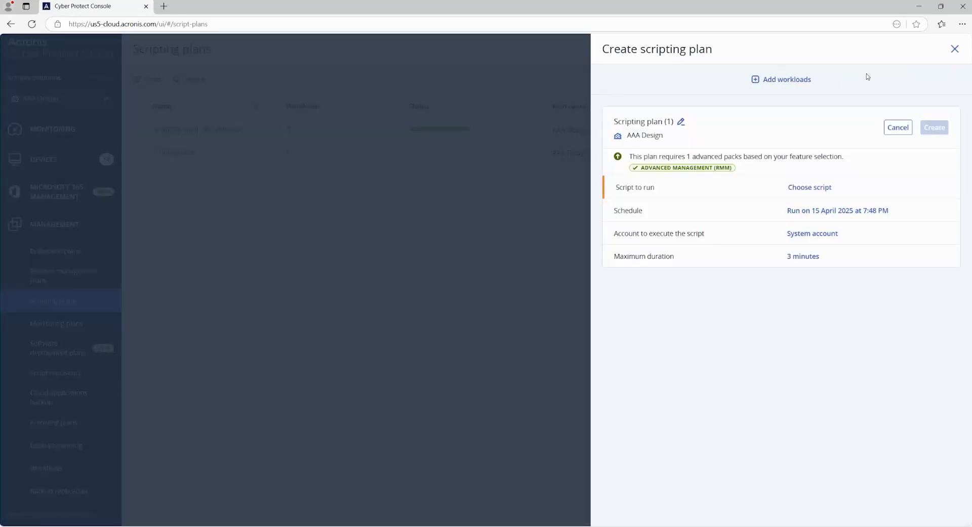
left_click(790, 192)
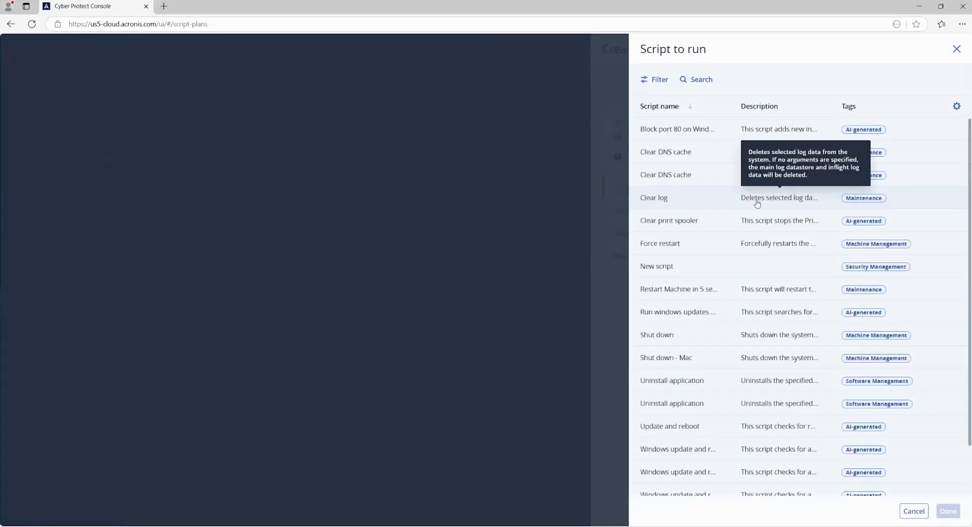
left_click(682, 160)
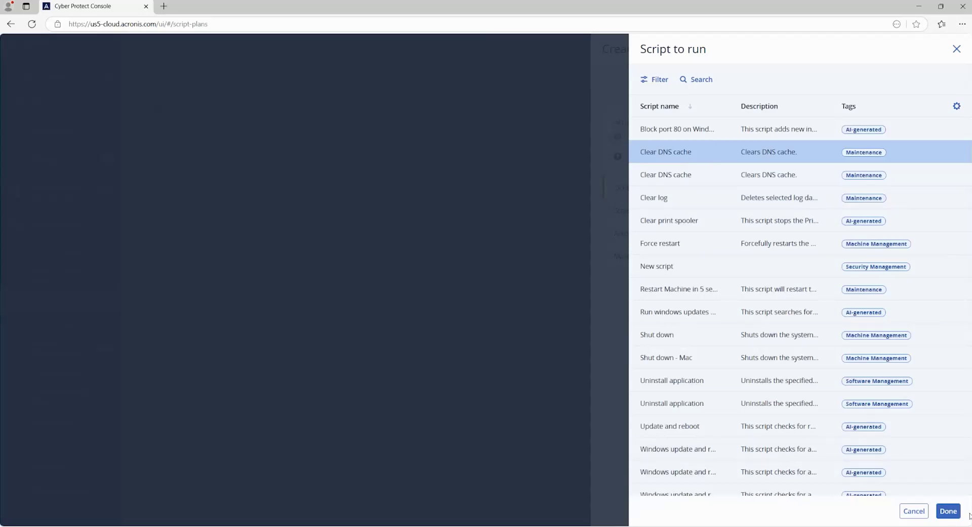
left_click(939, 513)
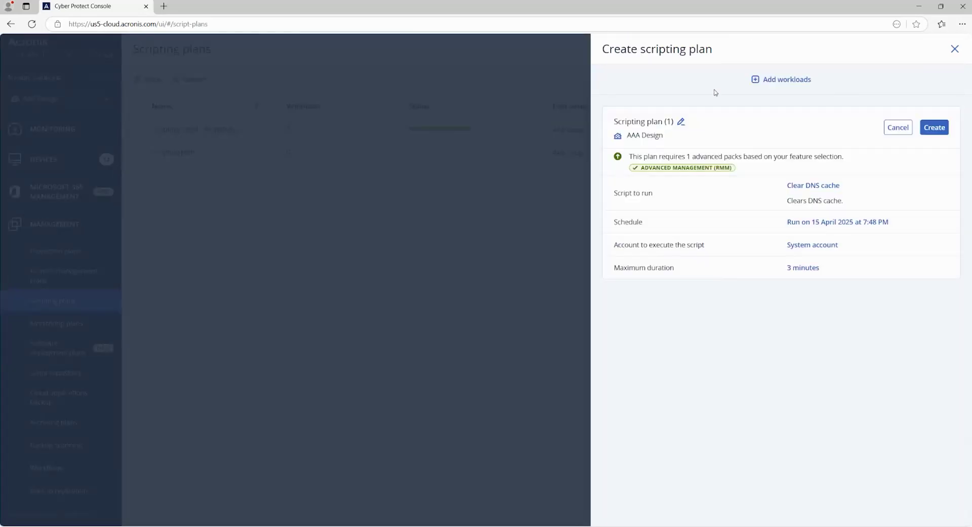
Step: Add the RMM_DEMO machine from All devices as the workload of the new scripting plan
left_click(784, 84)
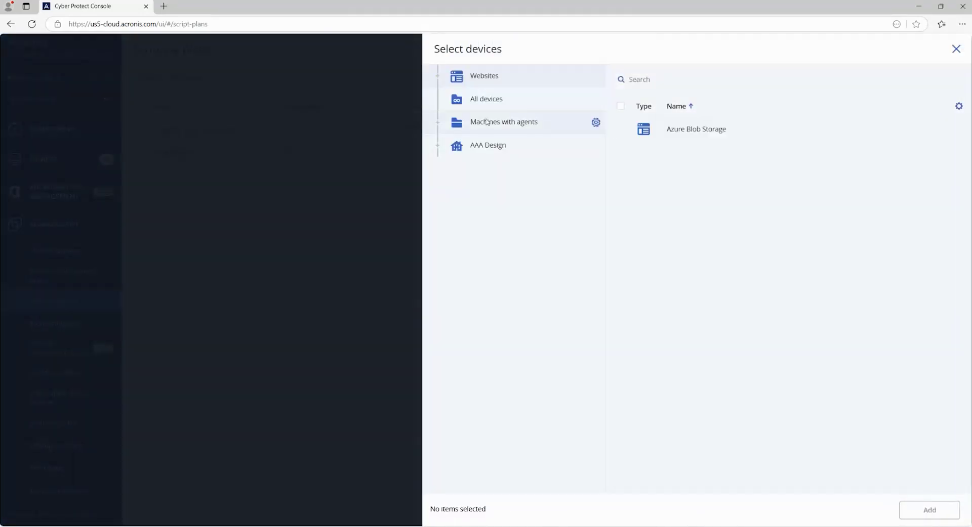
left_click(495, 97)
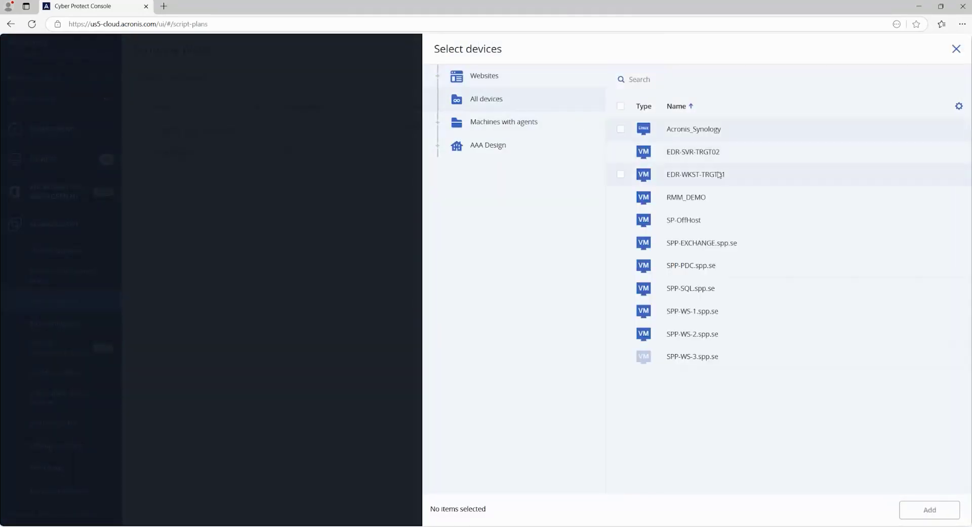
left_click(694, 204)
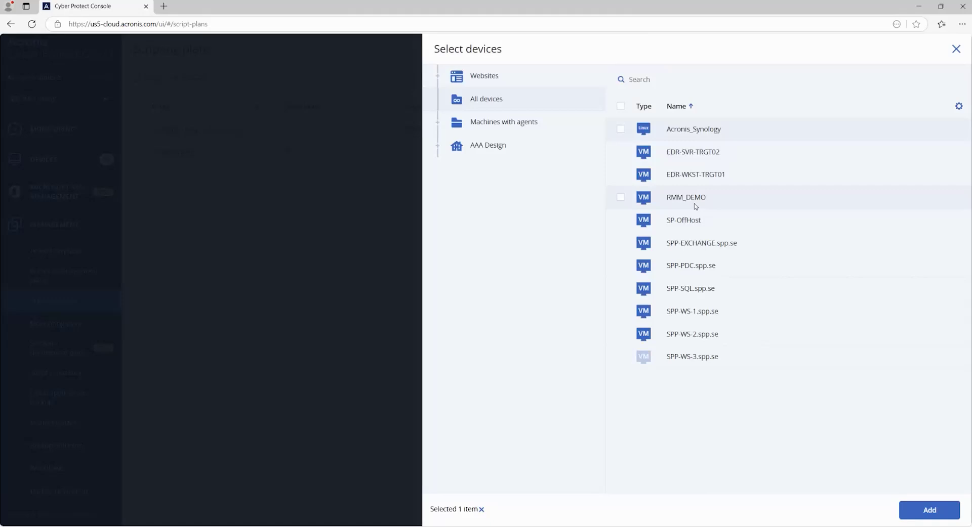
left_click(620, 197)
left_click(939, 507)
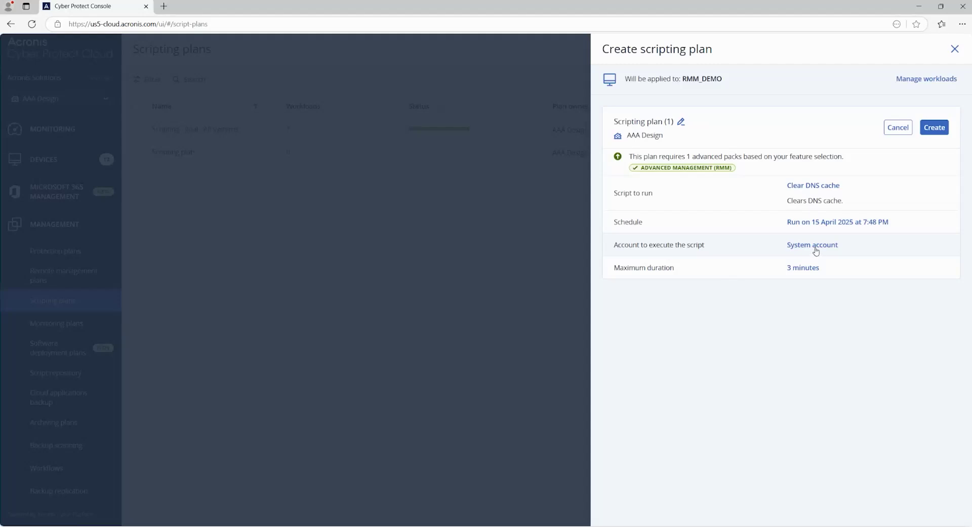
Step: View the options for the account that executes the script and close them without changing the selection
left_click(813, 247)
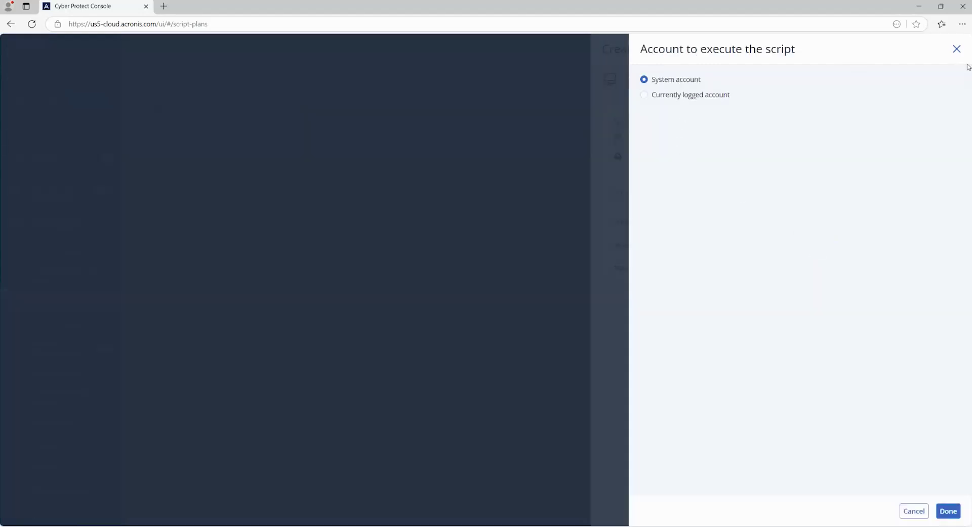
left_click(956, 49)
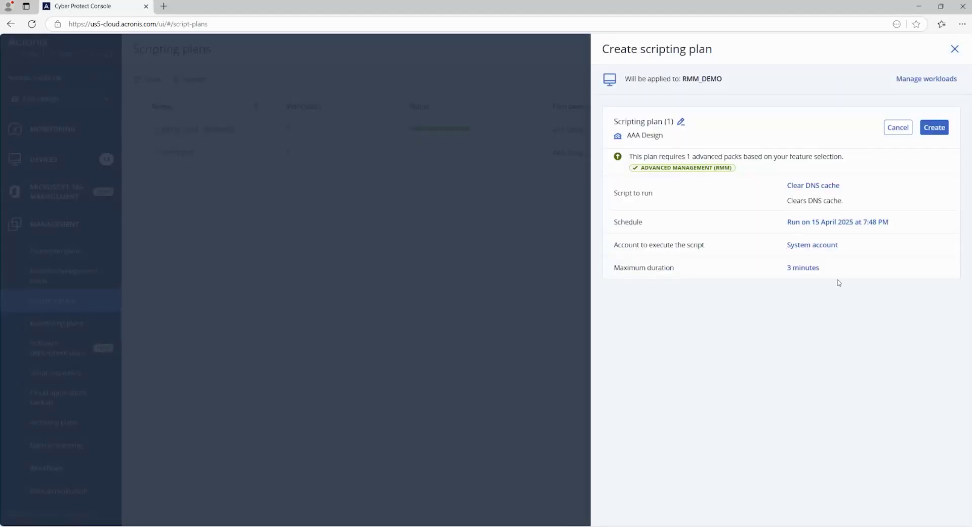